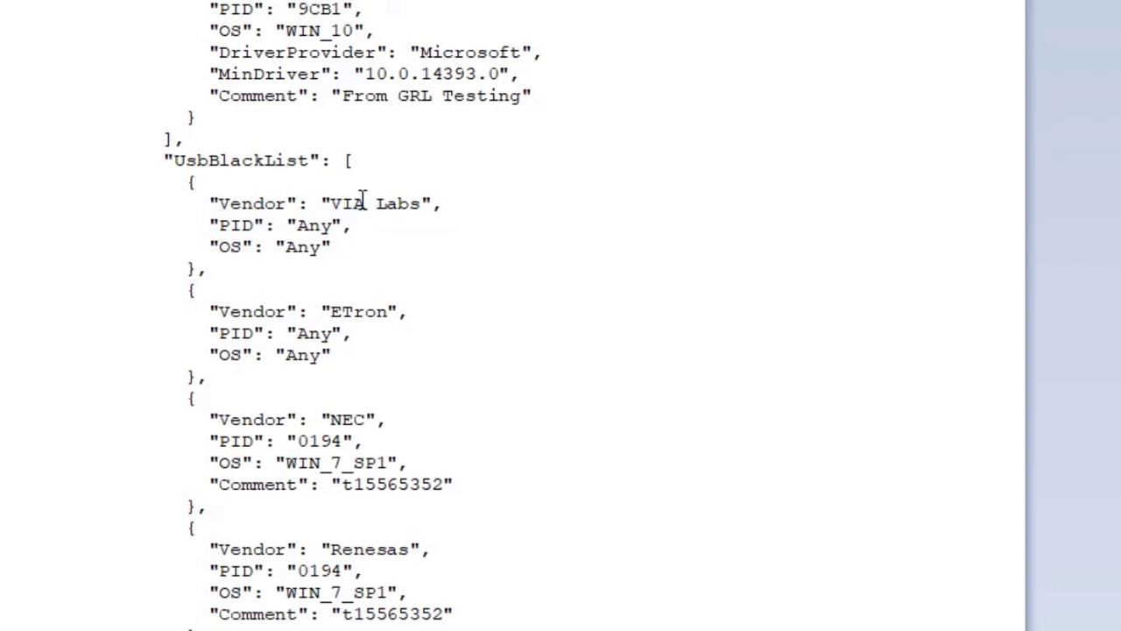
# Examine the vendor, PID and OS values of the VIA Labs and NEC entries in the UsbBlackList section.
pyautogui.moveTo(331, 203); pyautogui.dragTo(420, 203)
pyautogui.moveTo(219, 226); pyautogui.dragTo(375, 241)
pyautogui.click(375, 241)
pyautogui.moveTo(220, 248); pyautogui.dragTo(320, 249)
pyautogui.click(383, 256)
pyautogui.moveTo(163, 161); pyautogui.dragTo(481, 255)
pyautogui.click(211, 198)
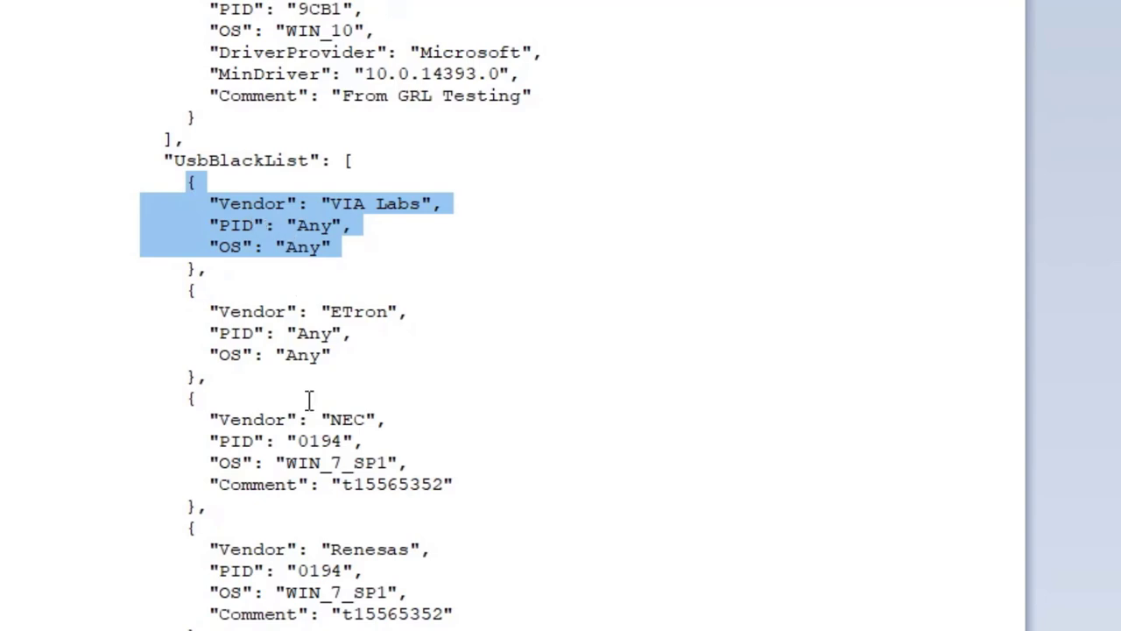
pyautogui.scroll(-1, 341, 408)
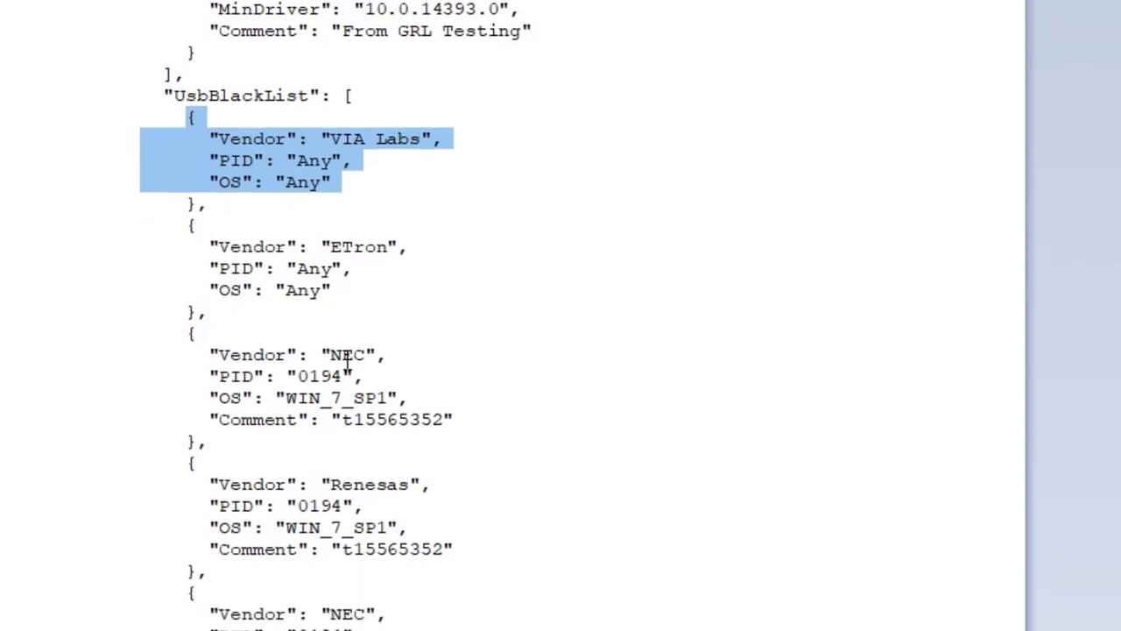
pyautogui.moveTo(210, 348); pyautogui.dragTo(455, 424)
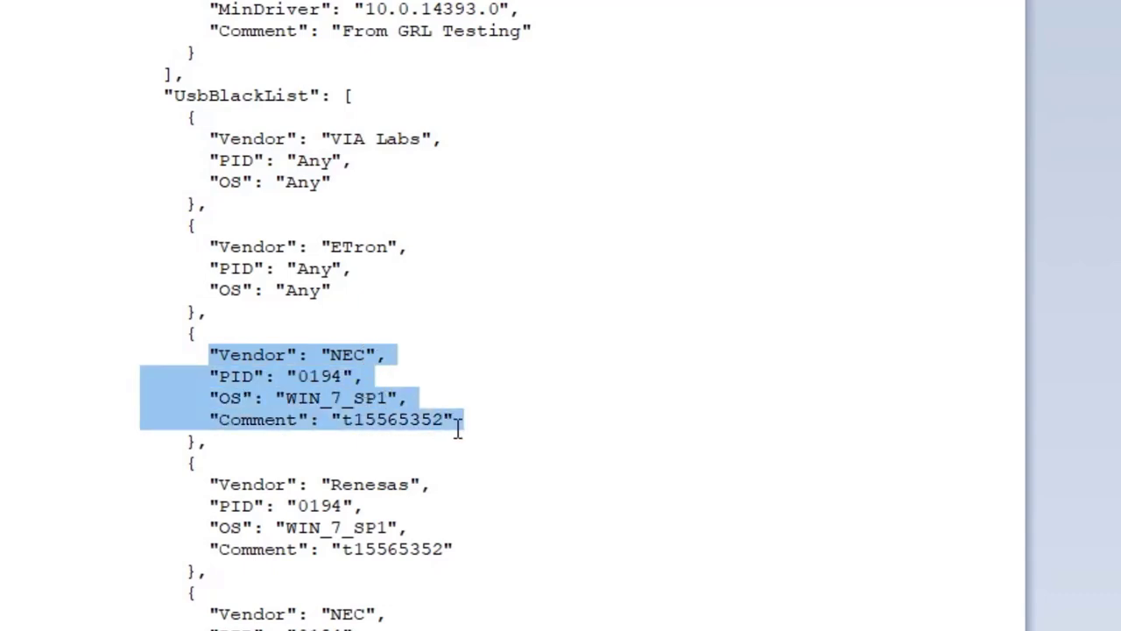
pyautogui.doubleClick(378, 400)
pyautogui.click(491, 396)
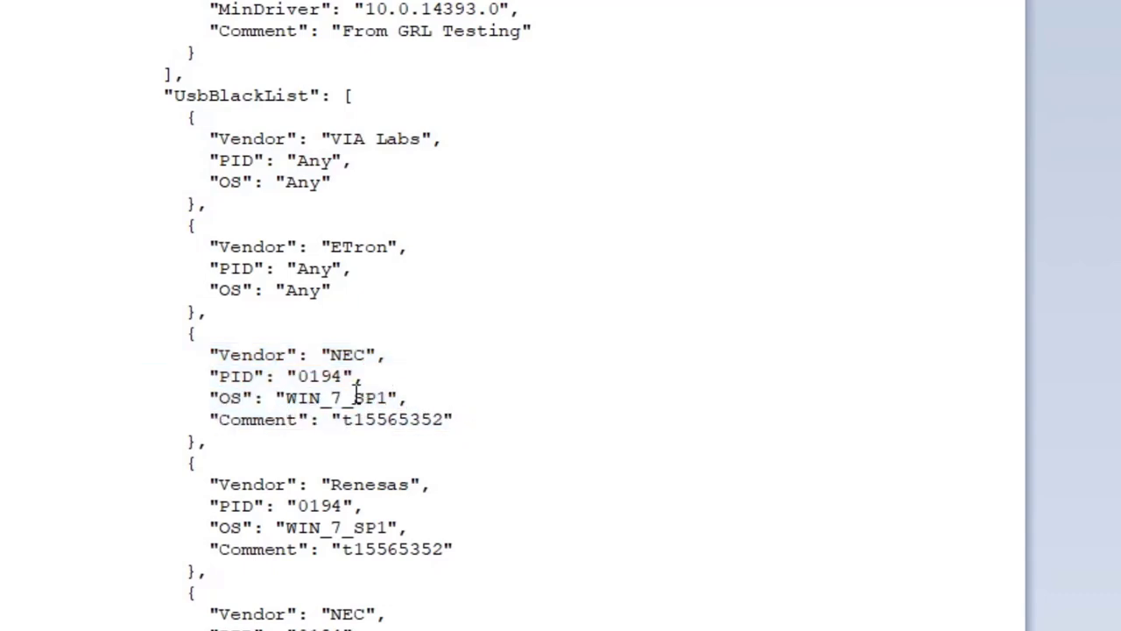
pyautogui.moveTo(254, 376); pyautogui.dragTo(362, 379)
pyautogui.moveTo(289, 328); pyautogui.dragTo(471, 361)
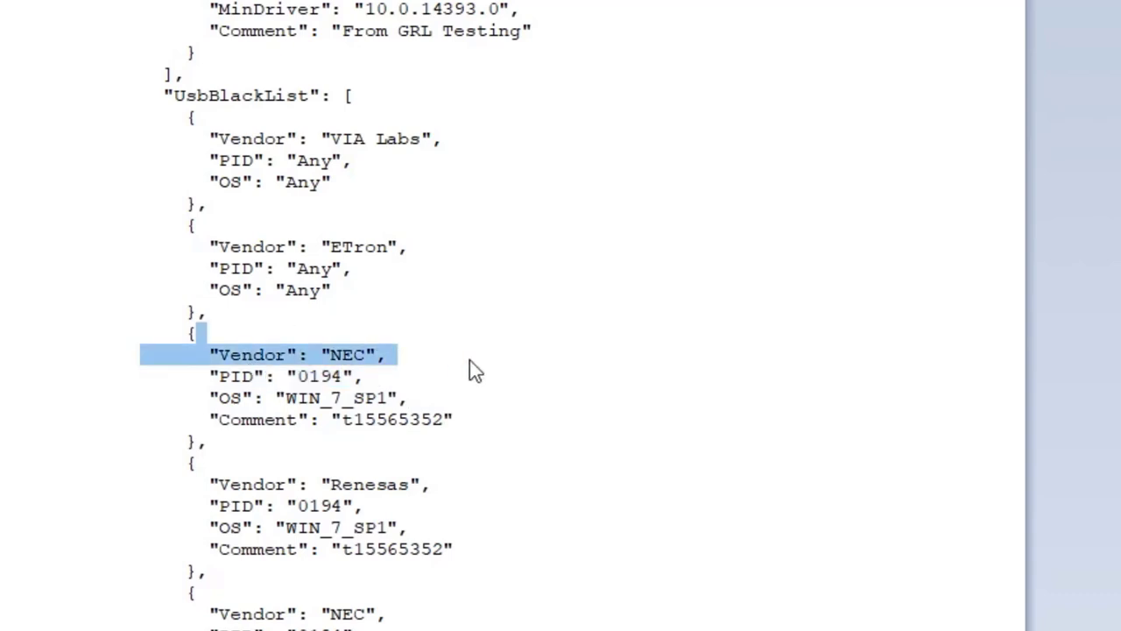
pyautogui.click(470, 360)
# Look through the VideoCardWhiteList section for the listed NVIDIA cards, including the GTX 1080 models, and close Compatibility.json.
pyautogui.scroll(-9, 548, 345)
pyautogui.scroll(-7, 587, 277)
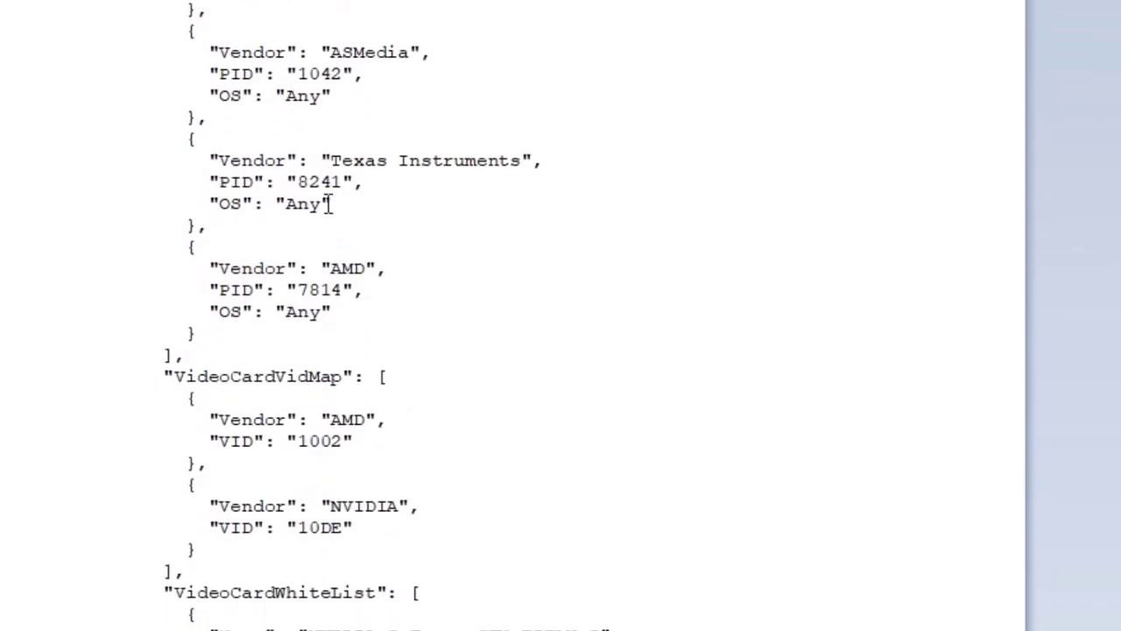
pyautogui.scroll(-1, 421, 596)
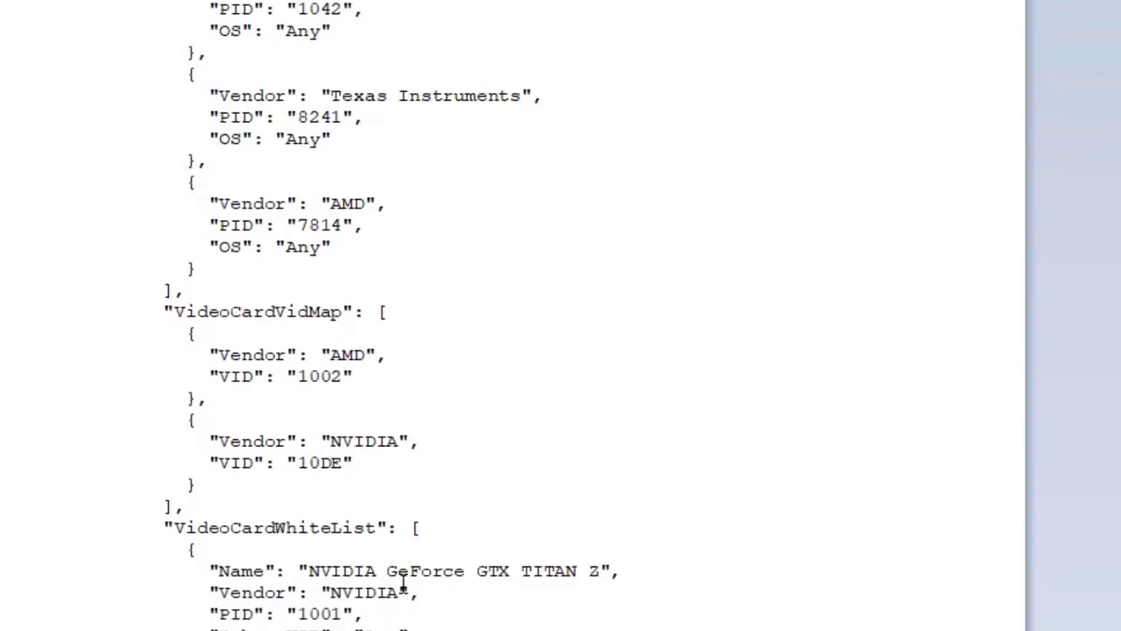
pyautogui.moveTo(187, 529); pyautogui.dragTo(349, 537)
pyautogui.click(525, 534)
pyautogui.scroll(-20, 535, 533)
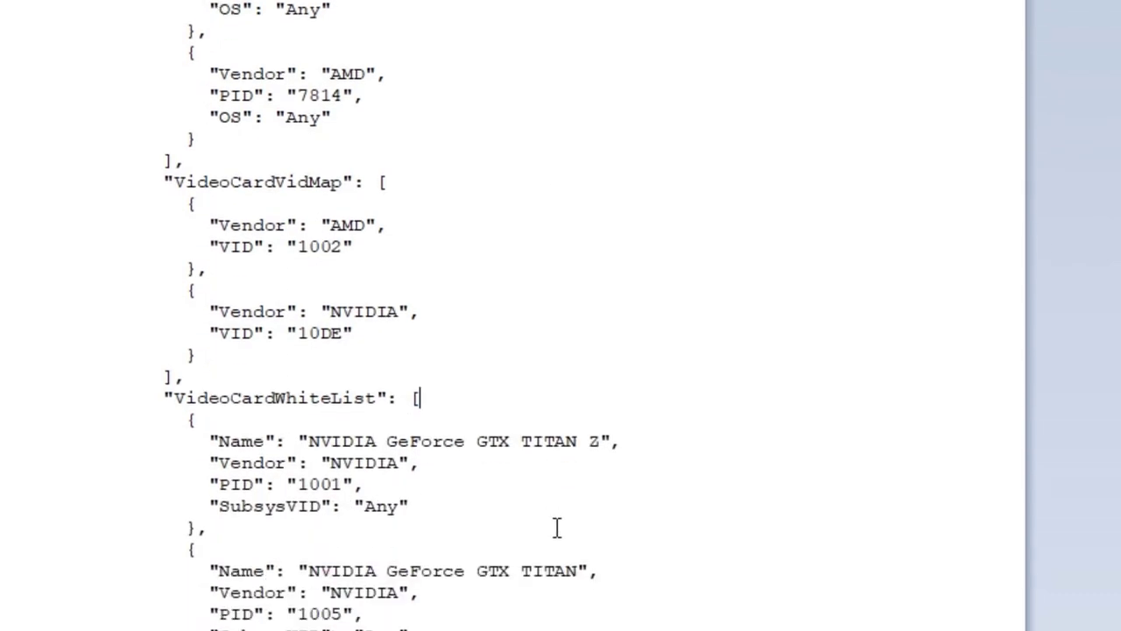
pyautogui.scroll(-20, 346, 302)
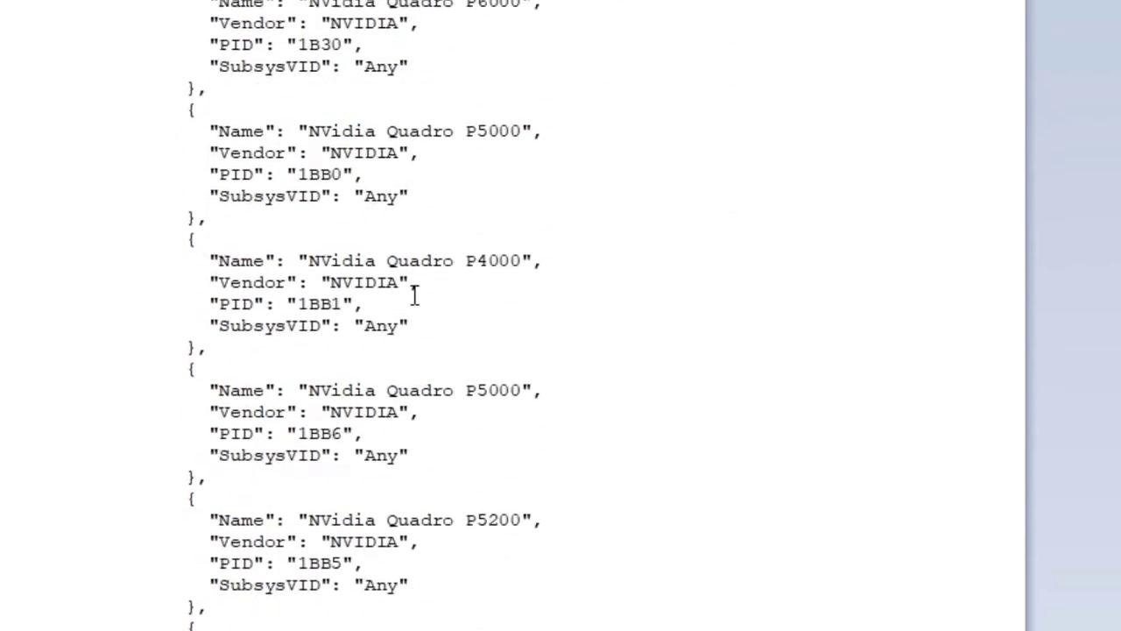
pyautogui.scroll(-20, 451, 419)
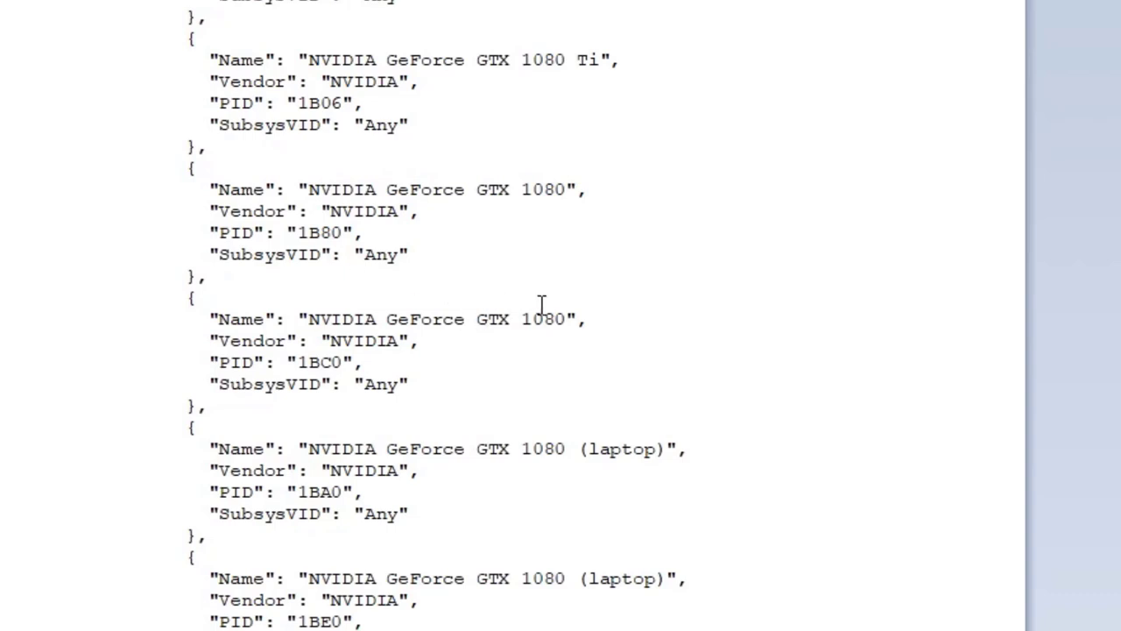
pyautogui.click(468, 274)
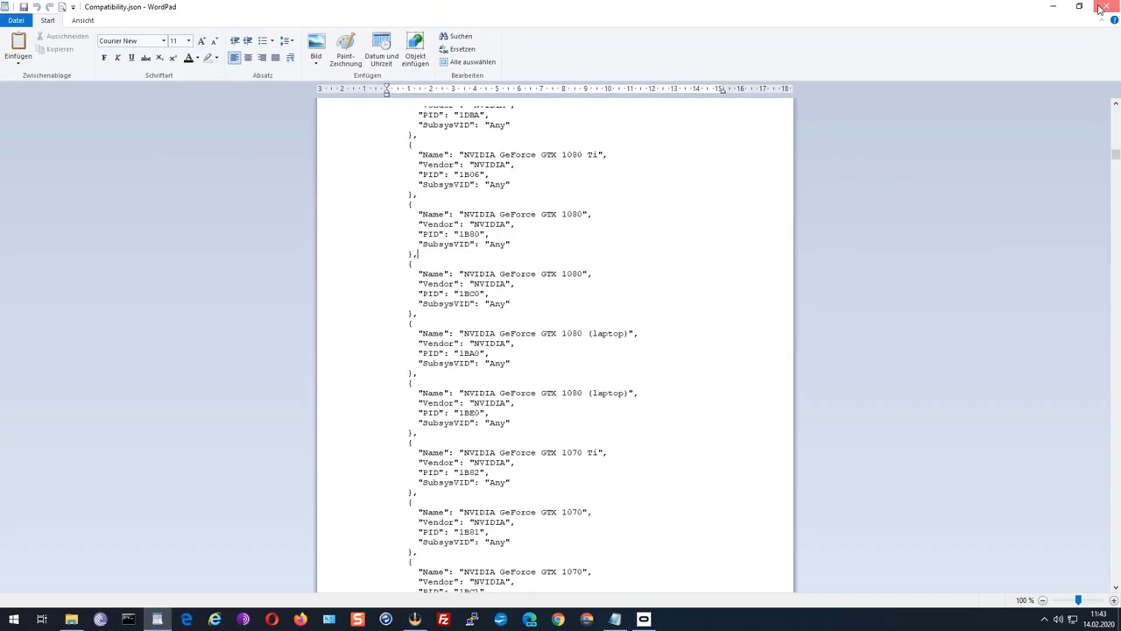
pyautogui.hotkey('alt', 'F4')
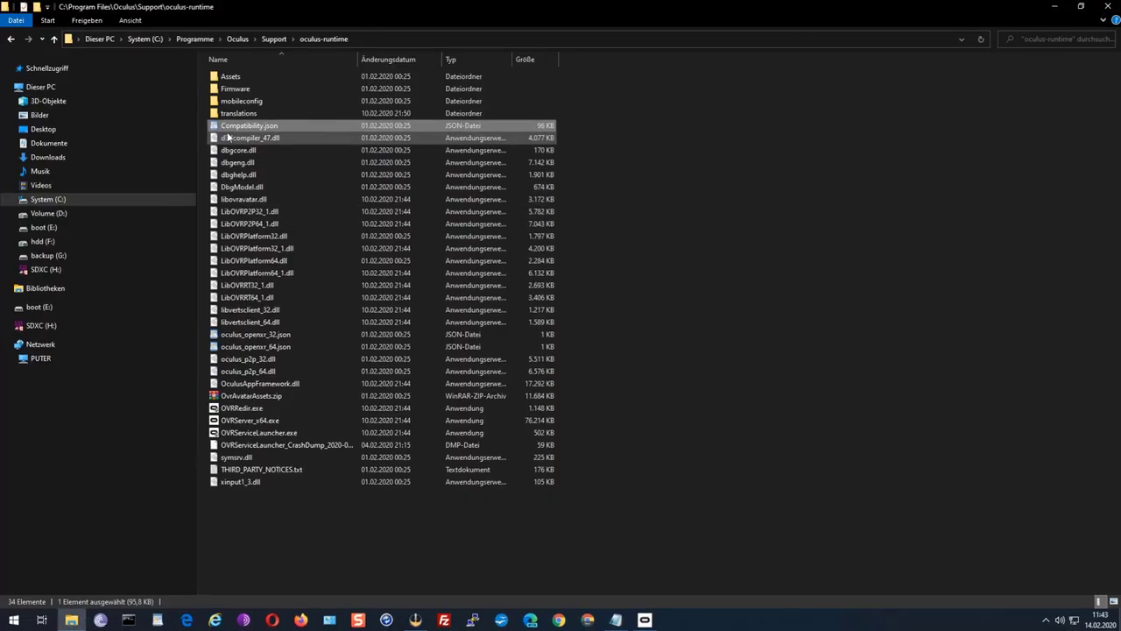
# Check the security permissions of Compatibility.json for authenticated users and administrators, and close its properties.
pyautogui.rightClick(235, 130)
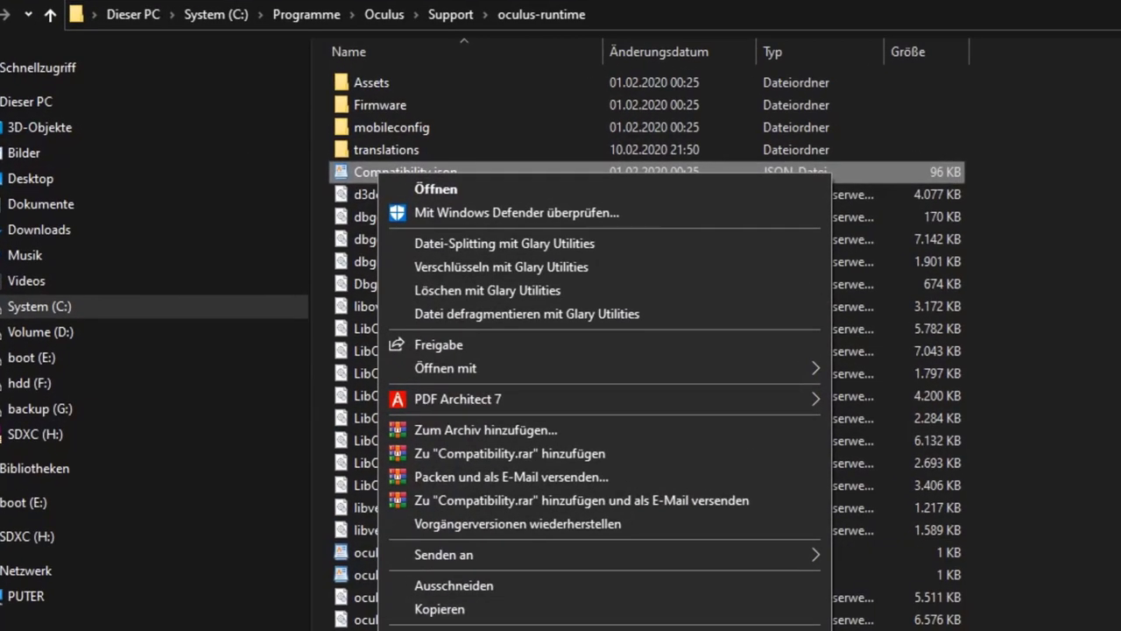
pyautogui.click(438, 630)
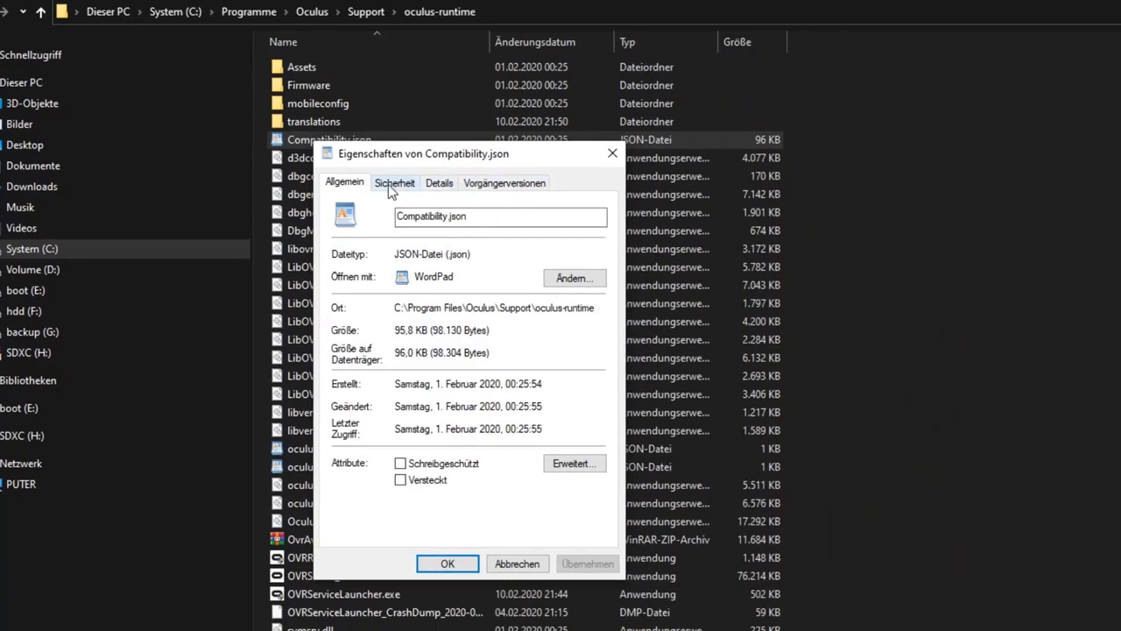
pyautogui.click(392, 183)
pyautogui.moveTo(411, 161); pyautogui.dragTo(899, 80)
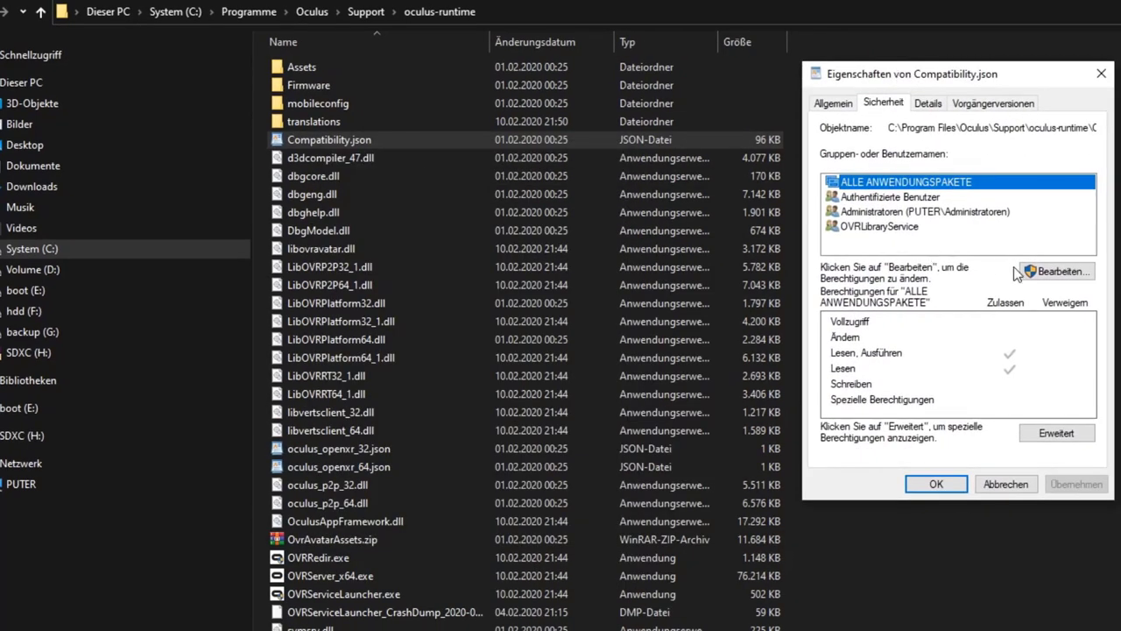
pyautogui.click(892, 211)
pyautogui.click(884, 196)
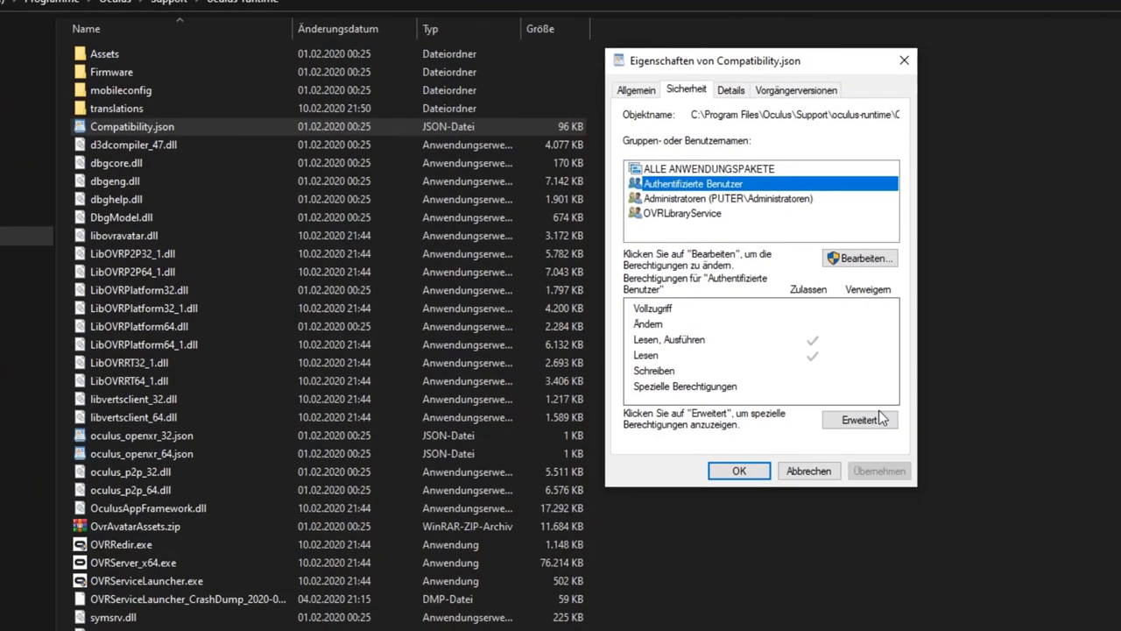
pyautogui.click(685, 199)
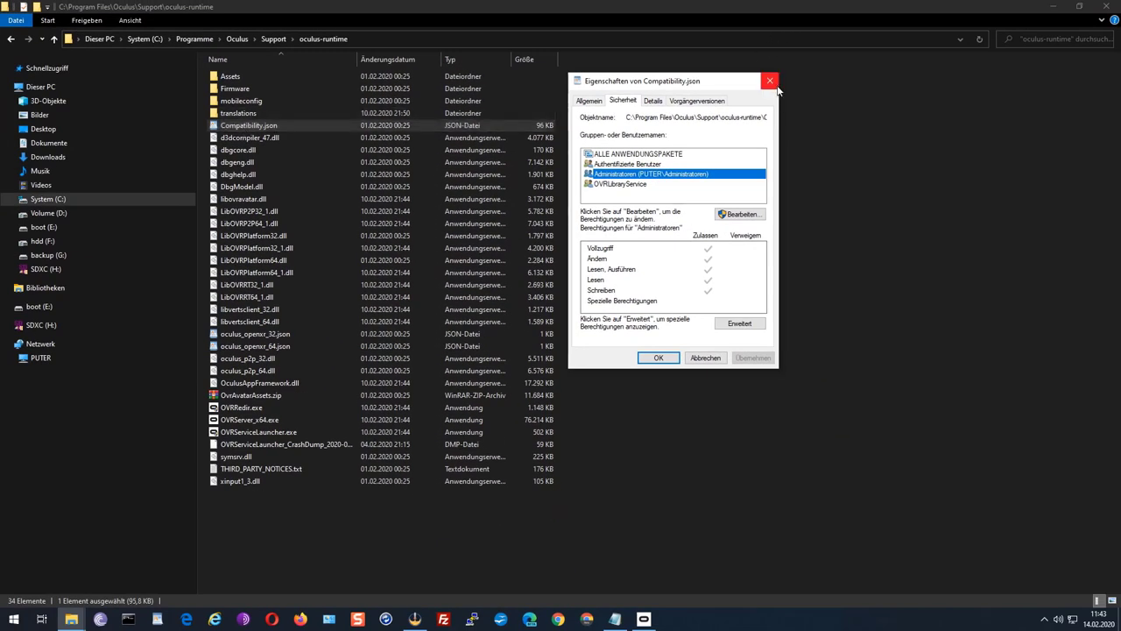
pyautogui.click(771, 82)
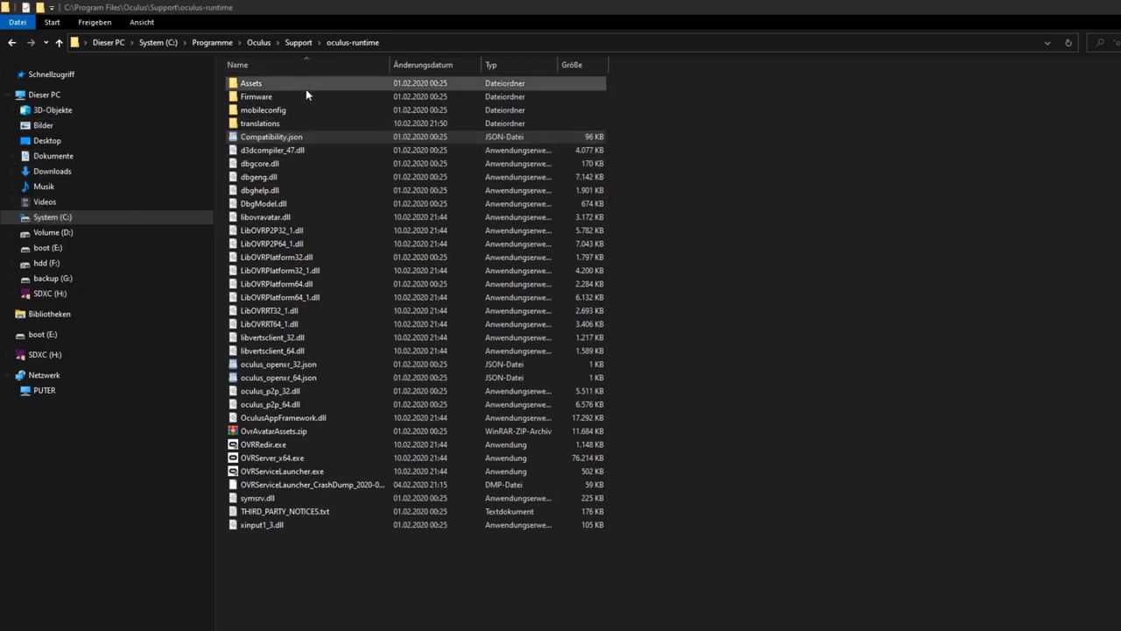
# Go to the hidden AppData folder inside the user's profile folder on drive C.
pyautogui.click(49, 221)
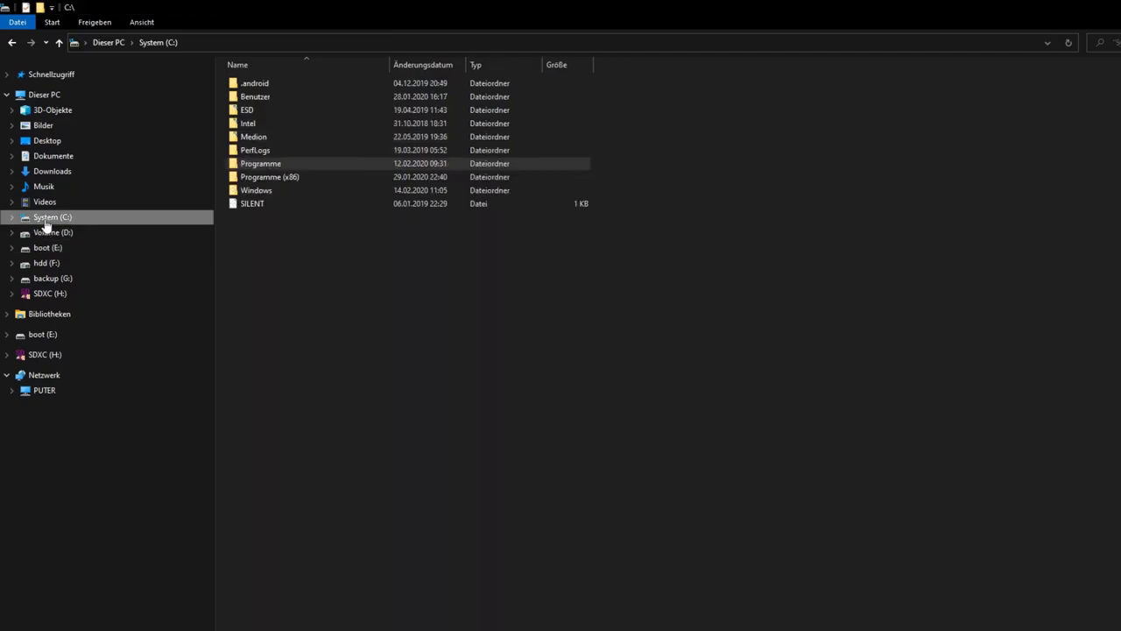
pyautogui.doubleClick(252, 97)
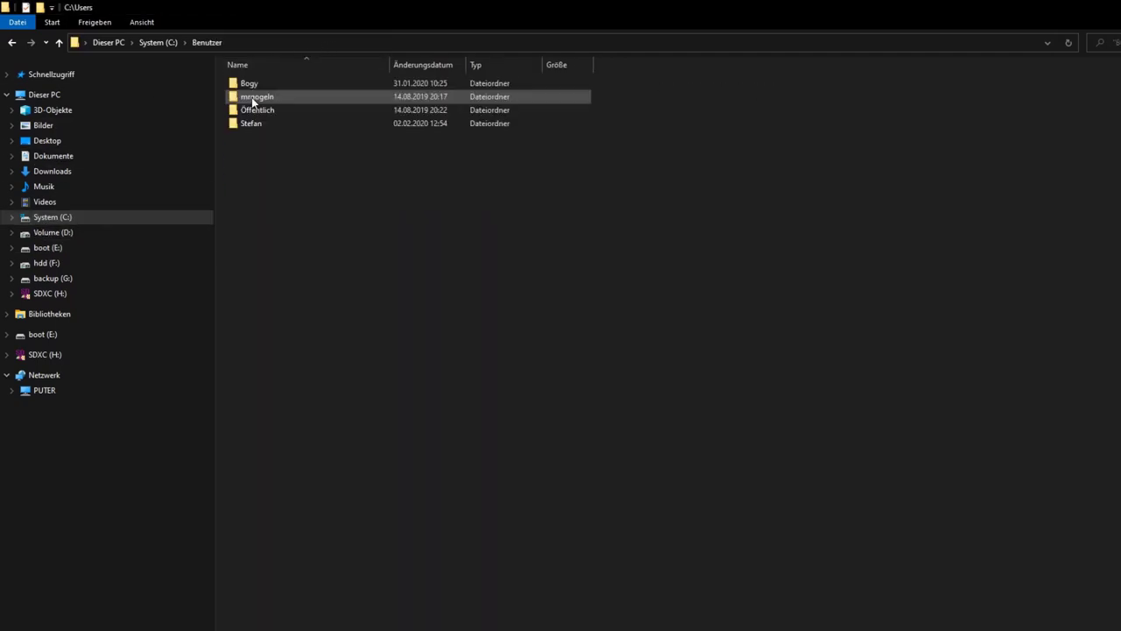
pyautogui.doubleClick(245, 84)
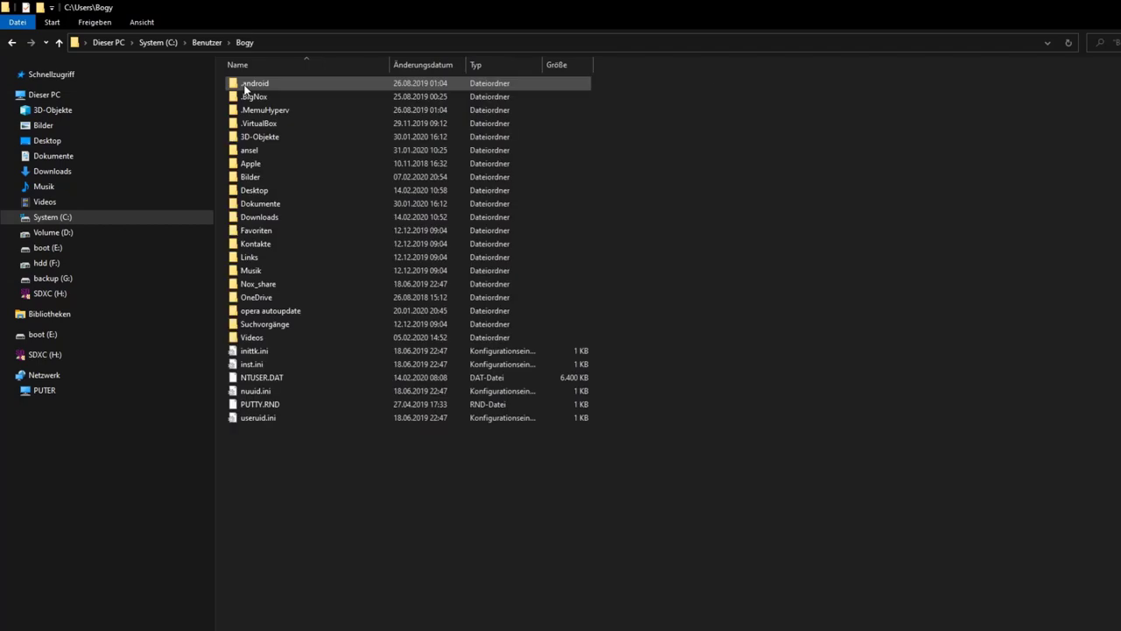
pyautogui.click(283, 42)
pyautogui.click(286, 38)
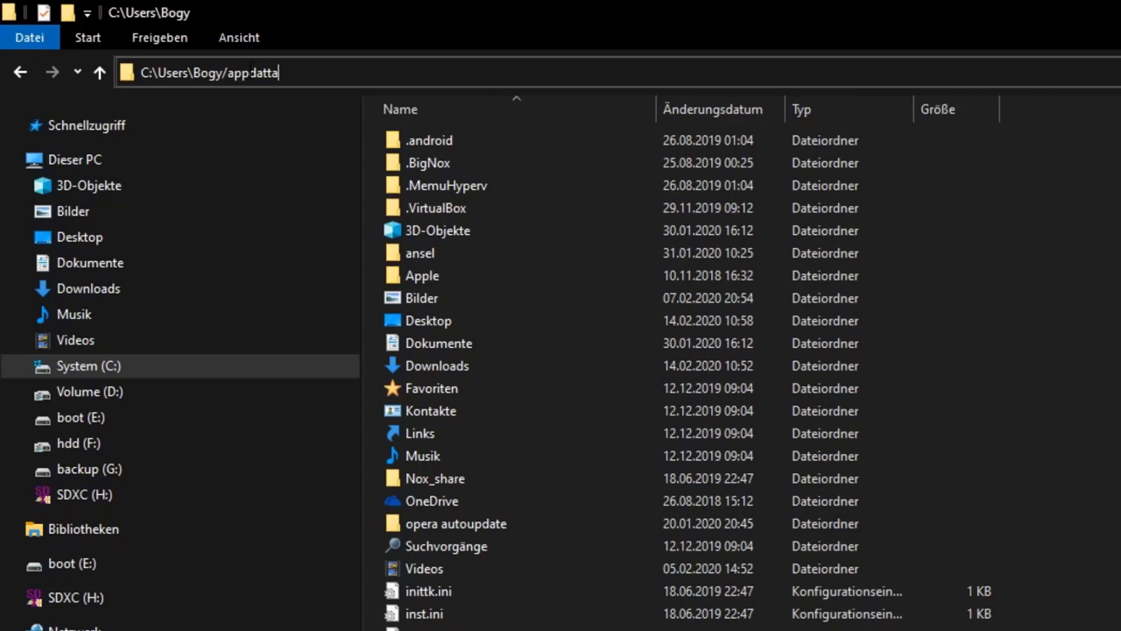
pyautogui.press('BackSpace')
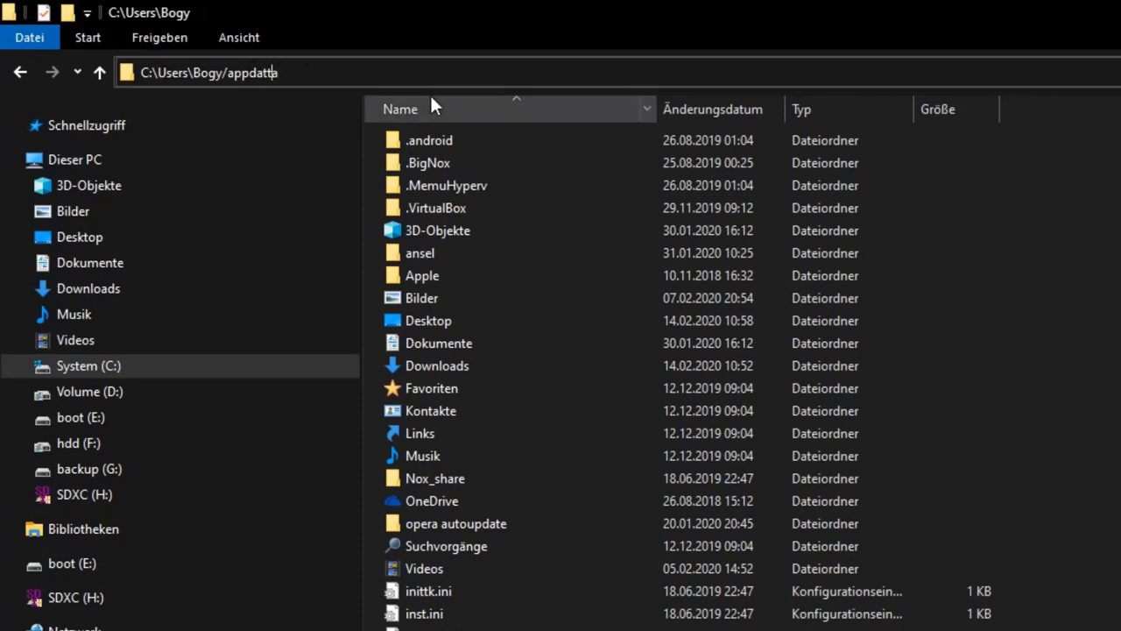
pyautogui.press('BackSpace')
pyautogui.write('a')
pyautogui.press('Return')
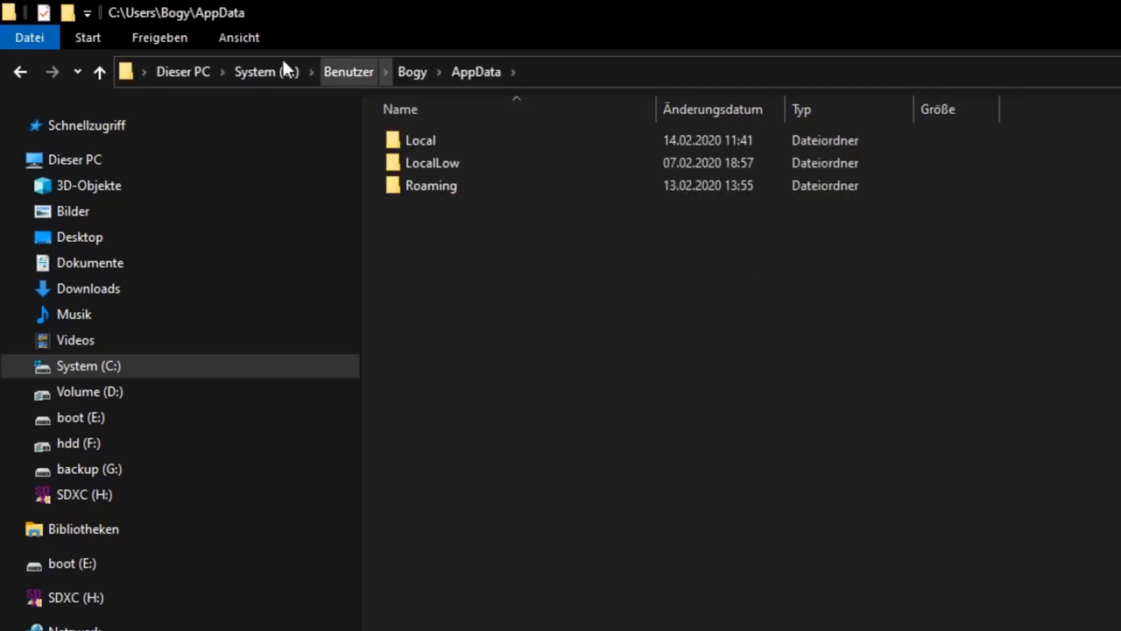
# Open the Oculus folder inside AppData's Local folder.
pyautogui.doubleClick(433, 142)
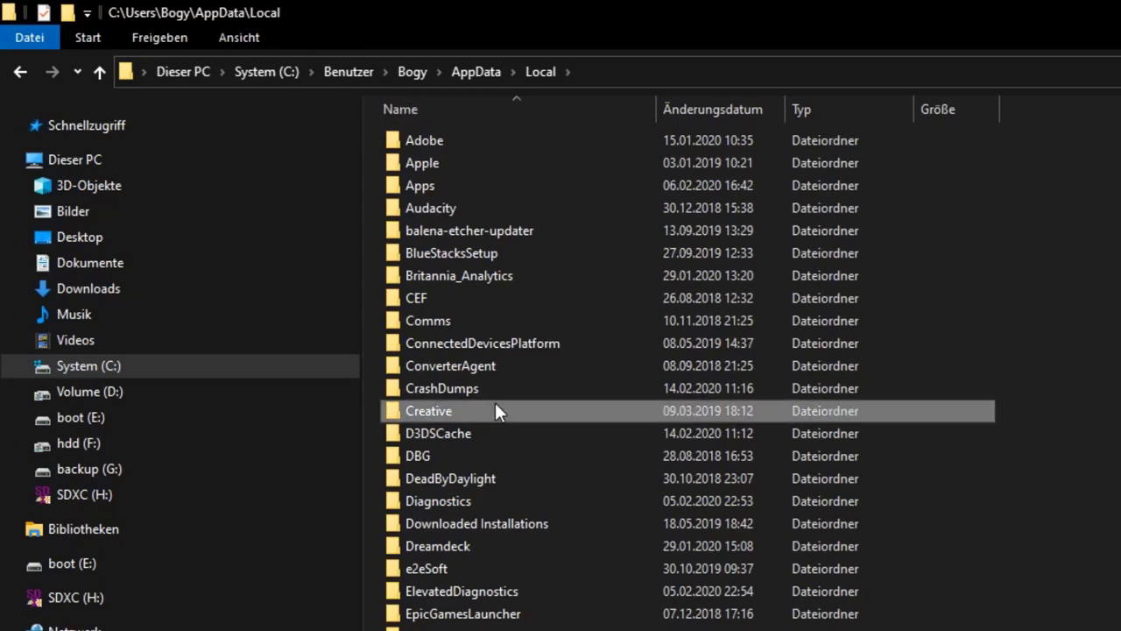
pyautogui.scroll(-9, 495, 411)
pyautogui.doubleClick(433, 539)
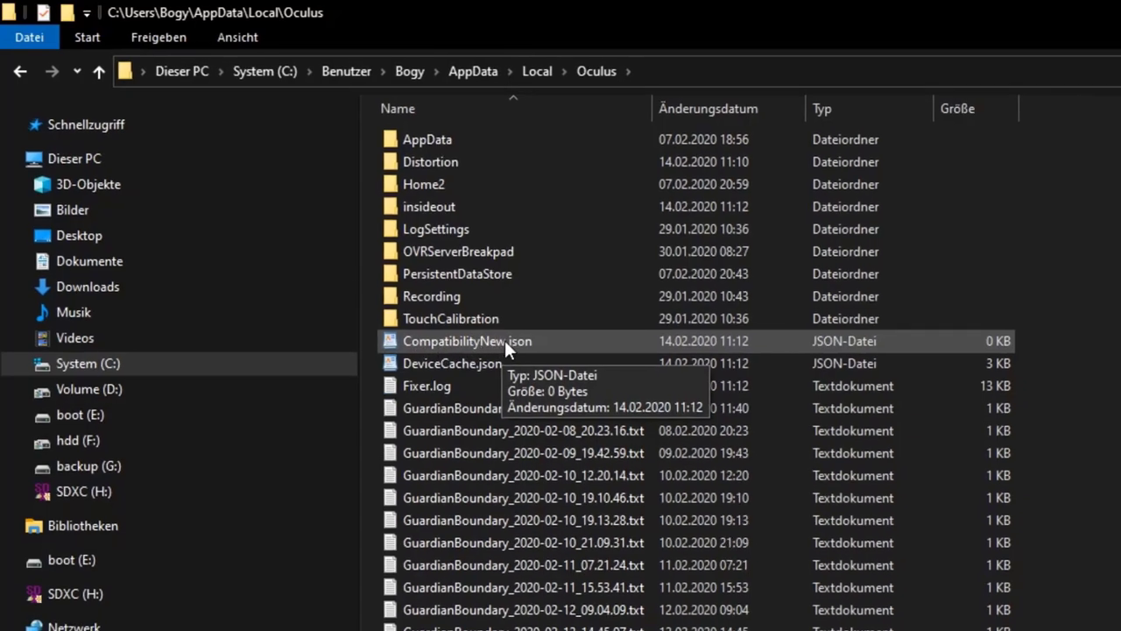
# Open CompatibilityNew.json in WordPad, check whether it contains any text, and close it.
pyautogui.doubleClick(490, 343)
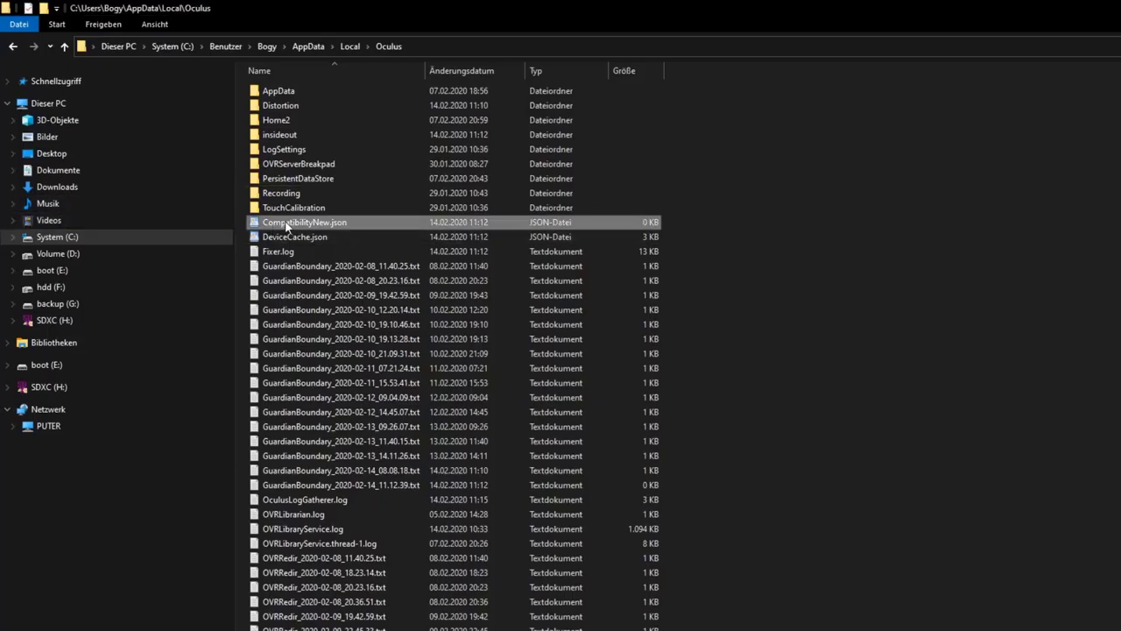
pyautogui.click(304, 226)
pyautogui.click(831, 262)
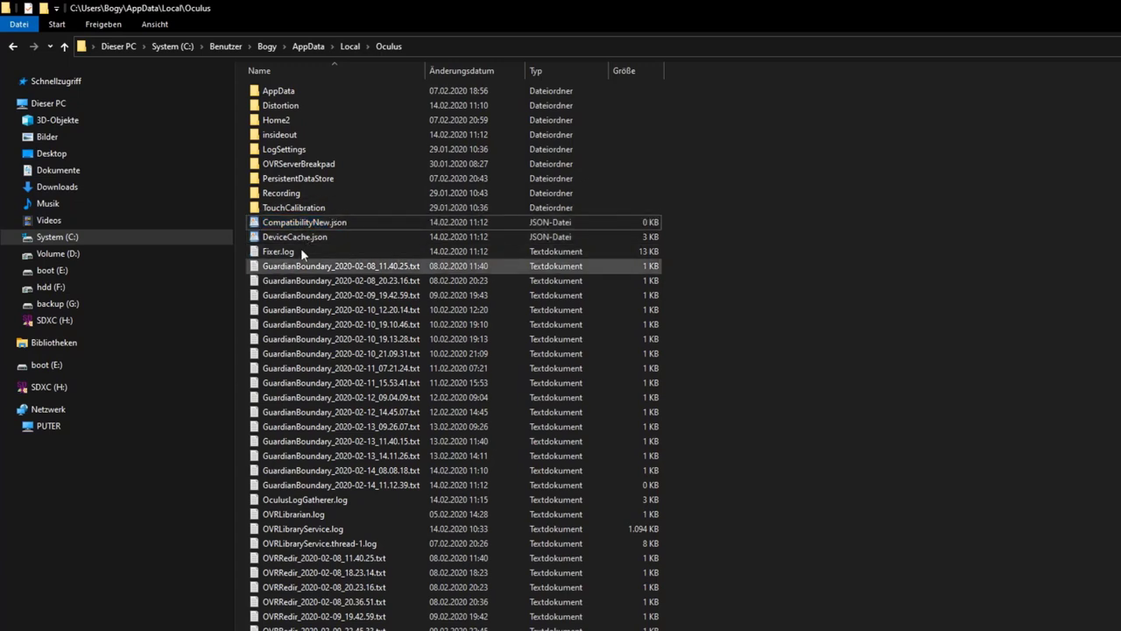
pyautogui.click(310, 234)
pyautogui.click(308, 226)
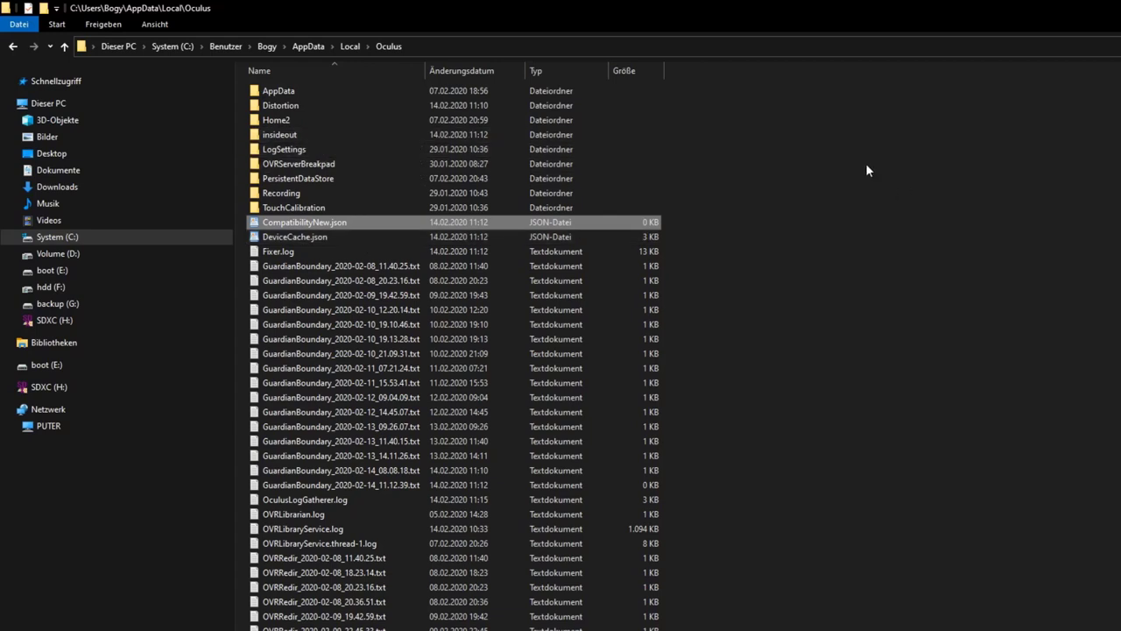
pyautogui.doubleClick(299, 230)
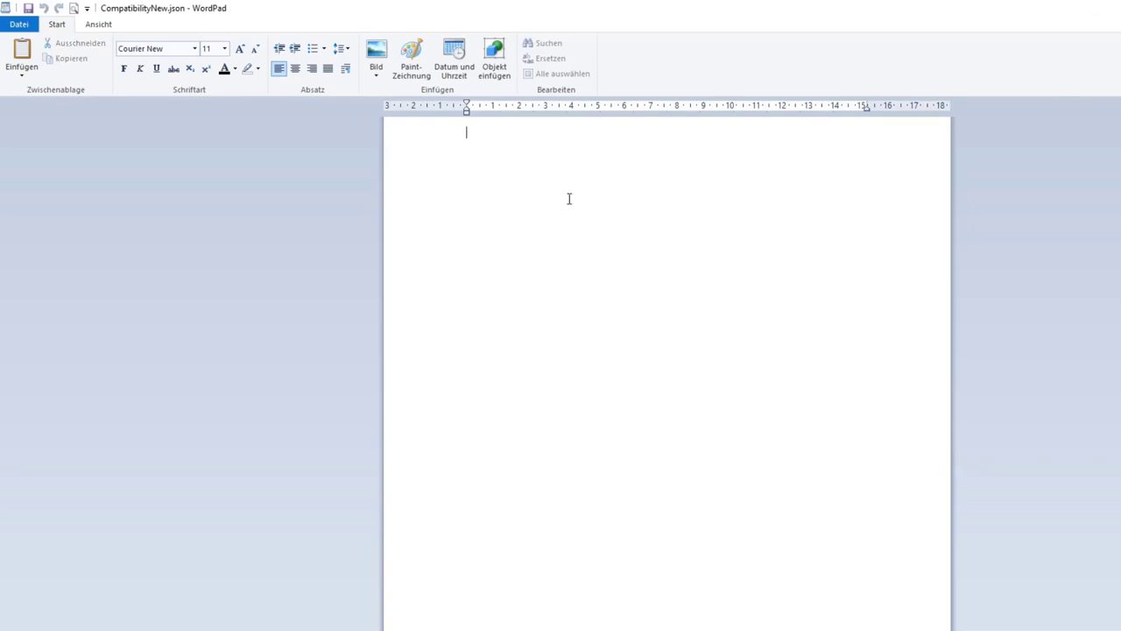
pyautogui.hotkey('ctrl', 'a')
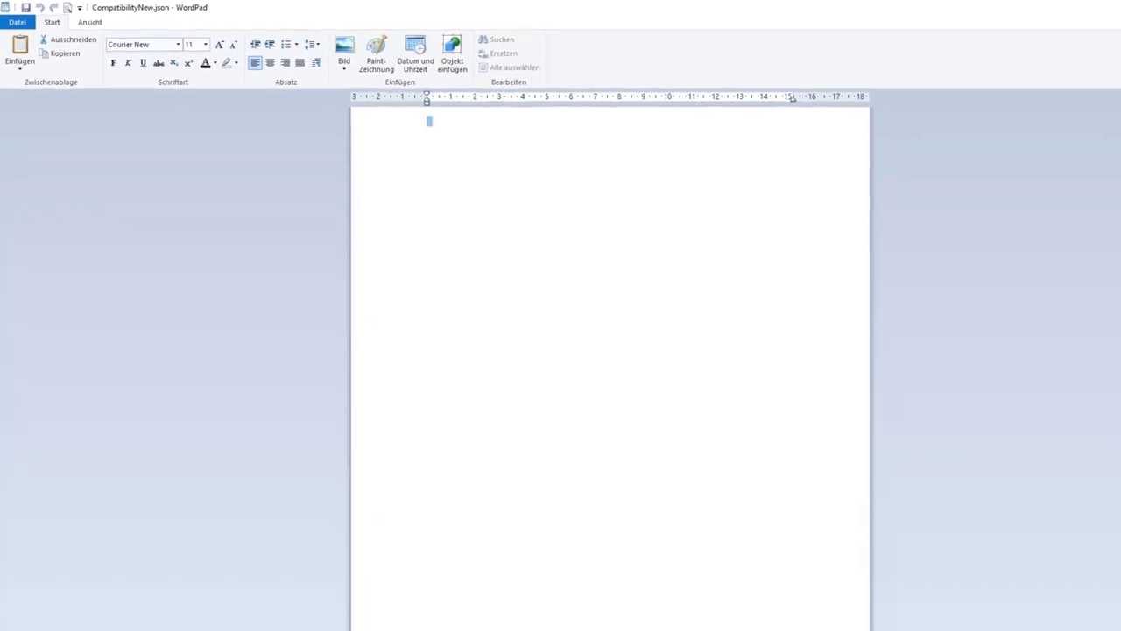
pyautogui.click(1111, 8)
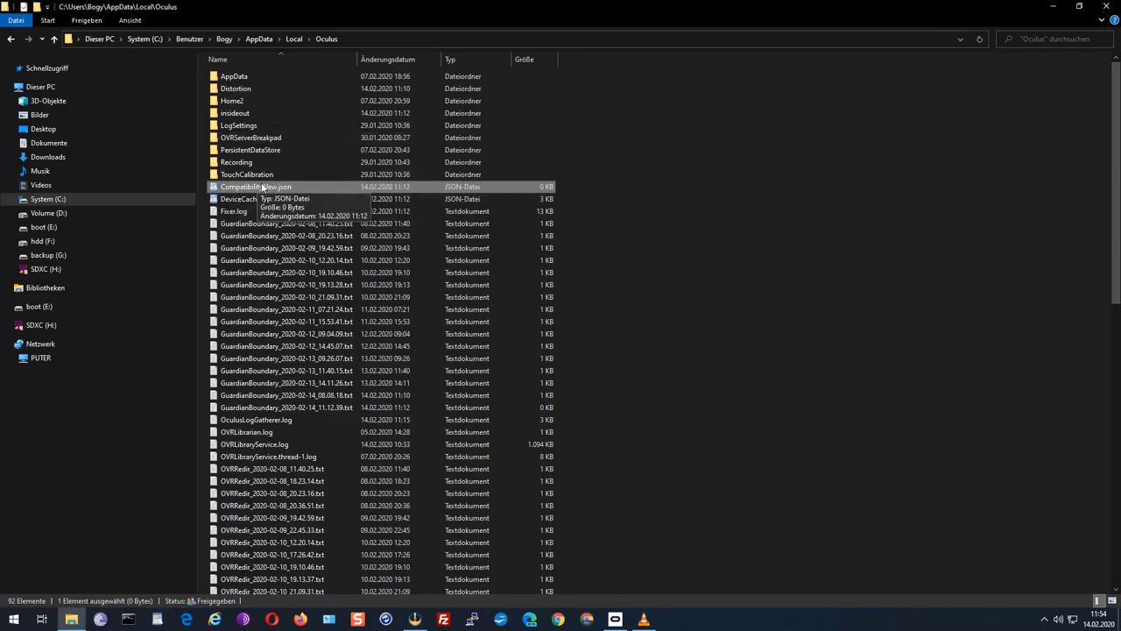
# Look over the remaining files in the Oculus folder and switch to AppData's LocalLow folder.
pyautogui.scroll(-5, 525, 209)
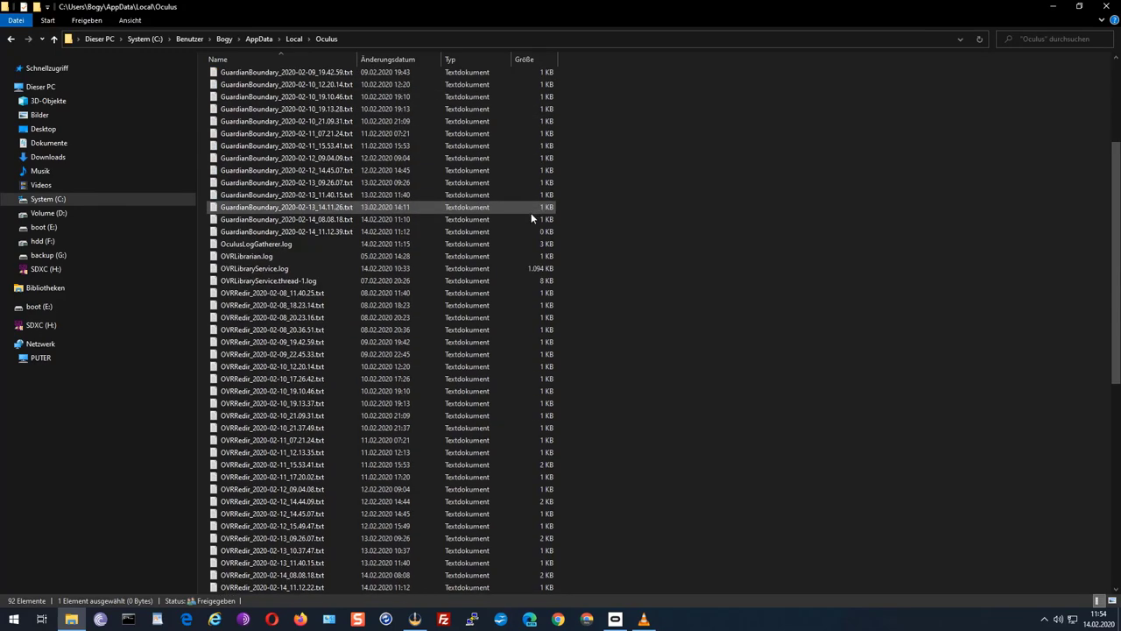
pyautogui.scroll(-6, 403, 332)
pyautogui.scroll(10, 398, 327)
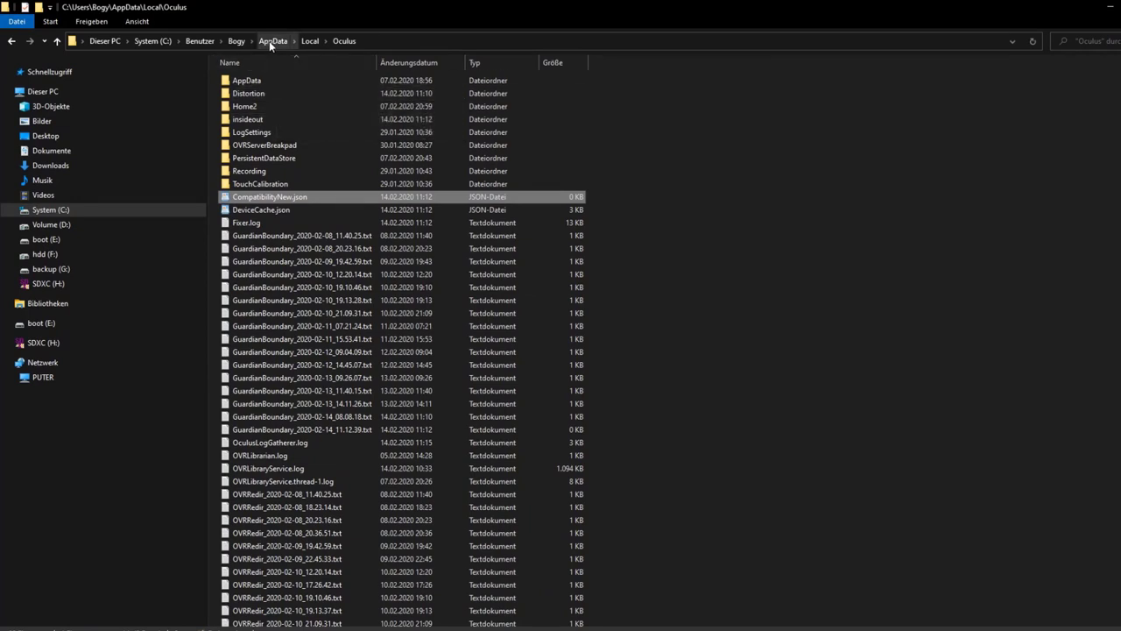
pyautogui.click(273, 41)
pyautogui.doubleClick(242, 93)
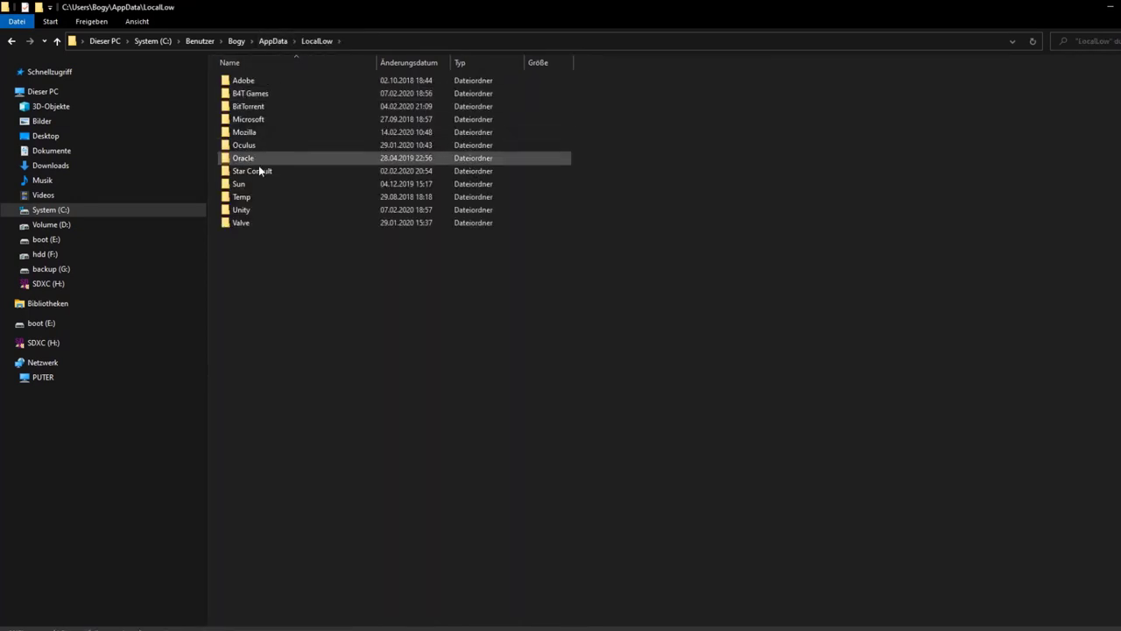
# Check the Oculus folder in AppData's LocalLow folder and open the Oculus folder in AppData's Roaming folder.
pyautogui.doubleClick(244, 146)
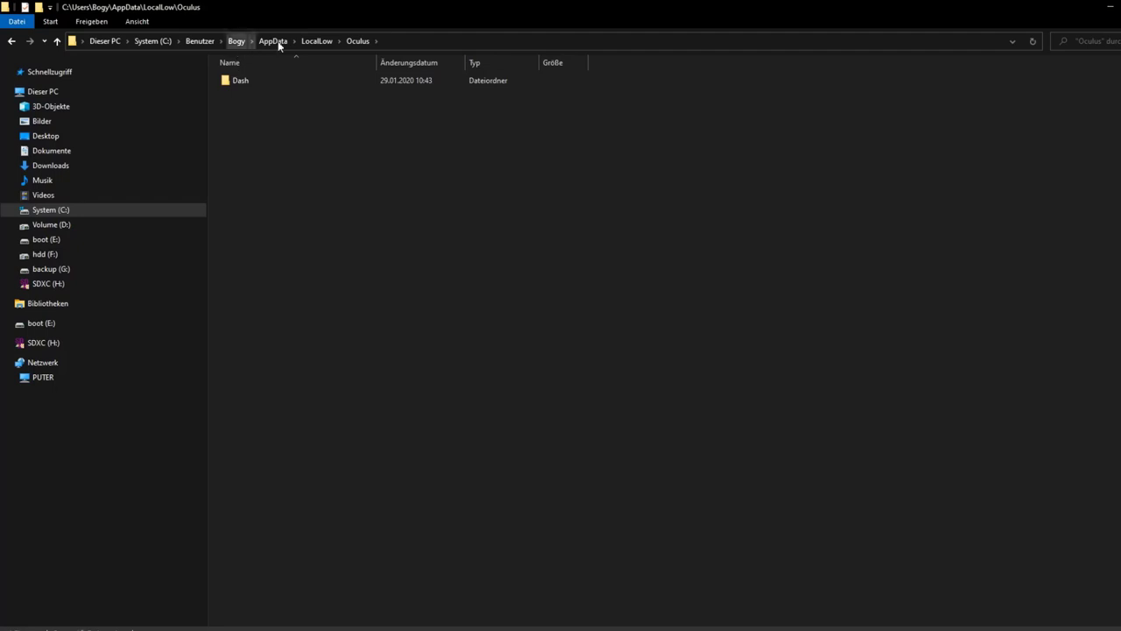
pyautogui.click(274, 41)
pyautogui.doubleClick(246, 108)
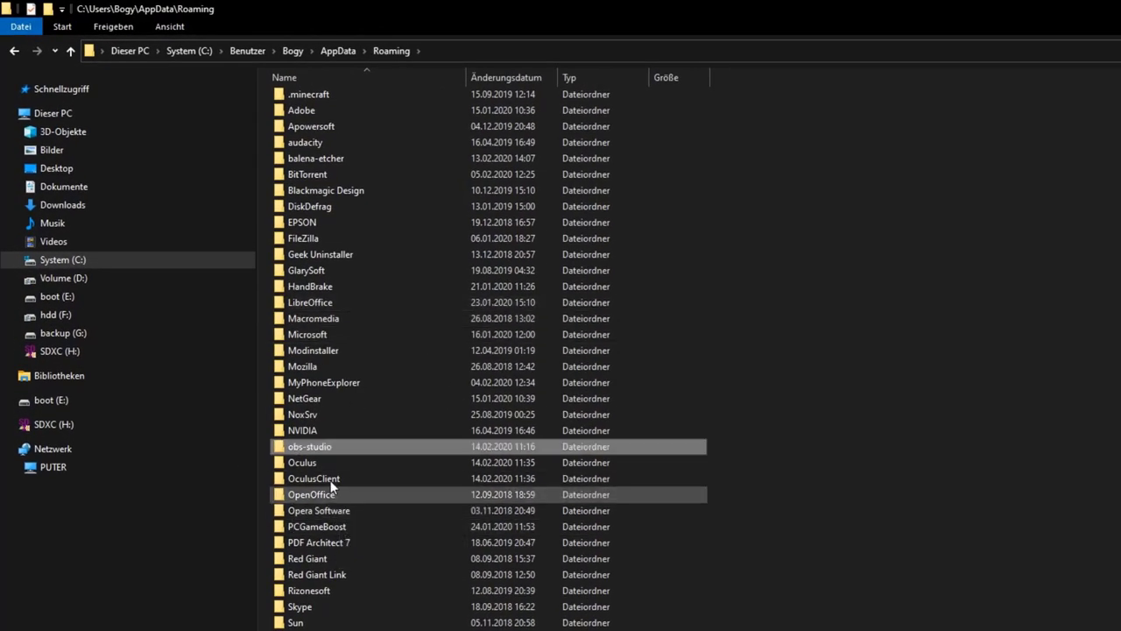
pyautogui.doubleClick(298, 462)
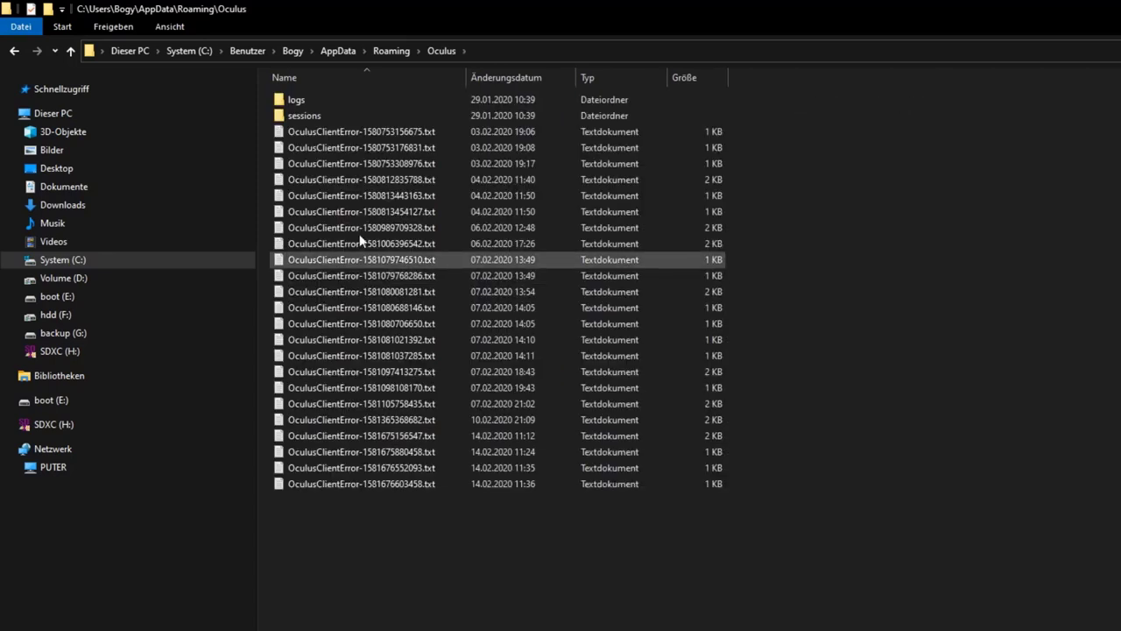
# Open the first OculusClientError text file, read its error message, and close it.
pyautogui.click(362, 132)
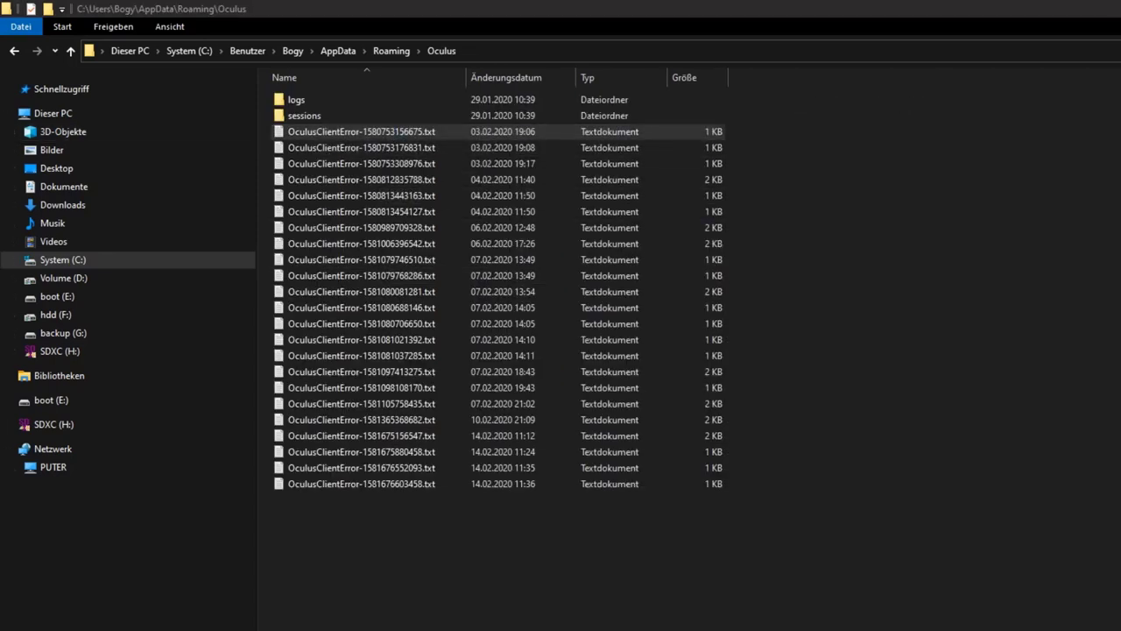
pyautogui.press('Return')
pyautogui.moveTo(285, 187); pyautogui.dragTo(566, 192)
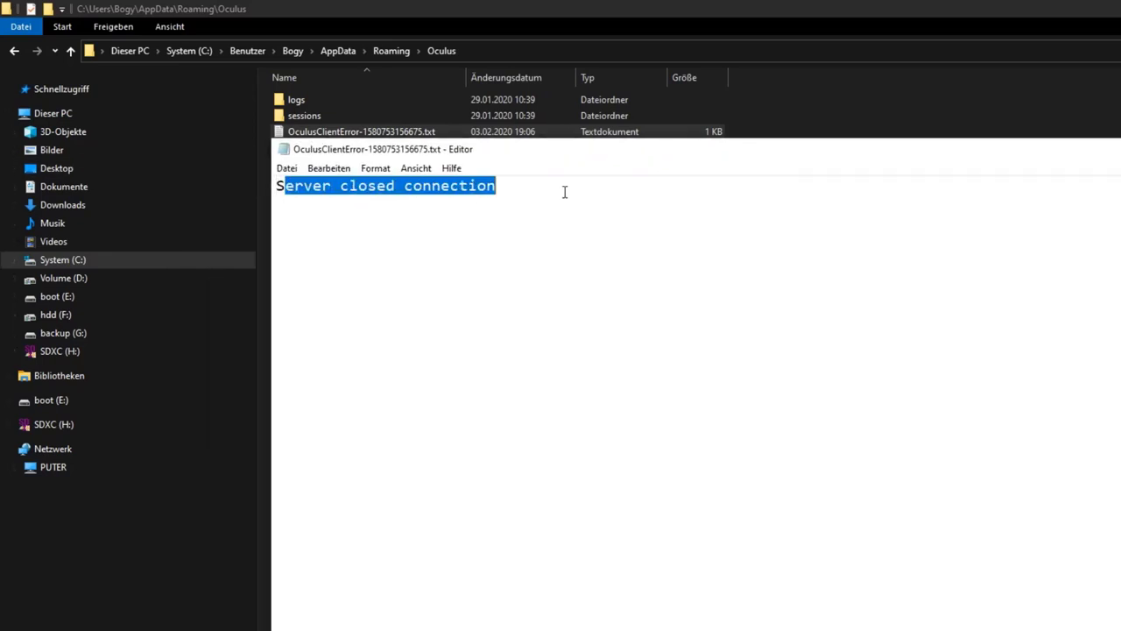
pyautogui.press('Down')
pyautogui.hotkey('alt', 'F4')
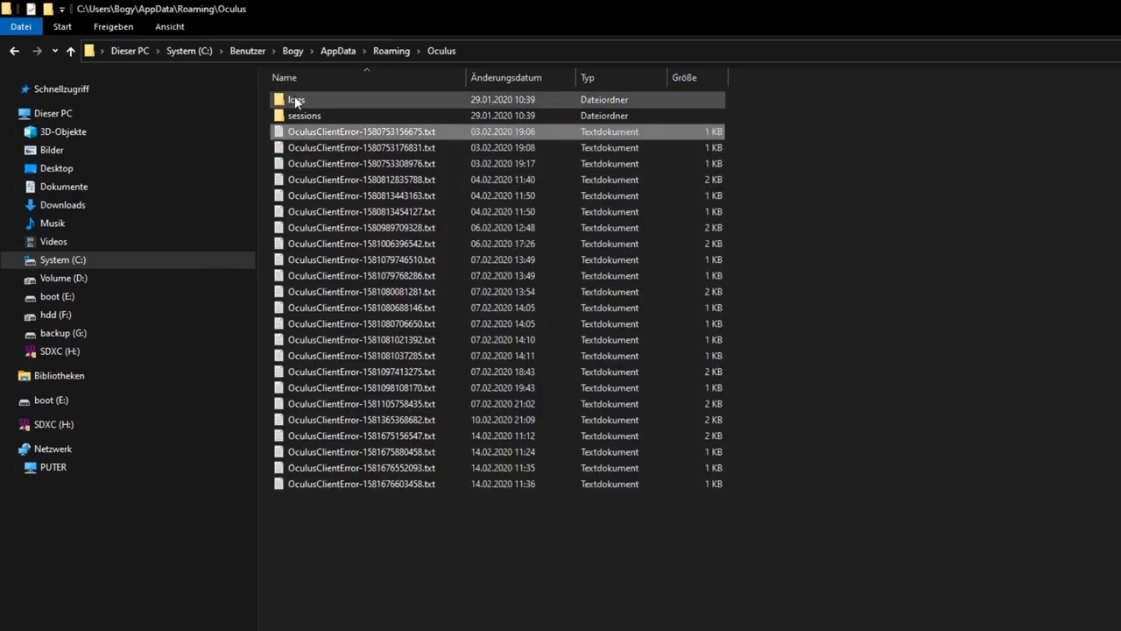
# Go to the Oculus folder inside Programme on drive C and show its full path.
pyautogui.click(62, 260)
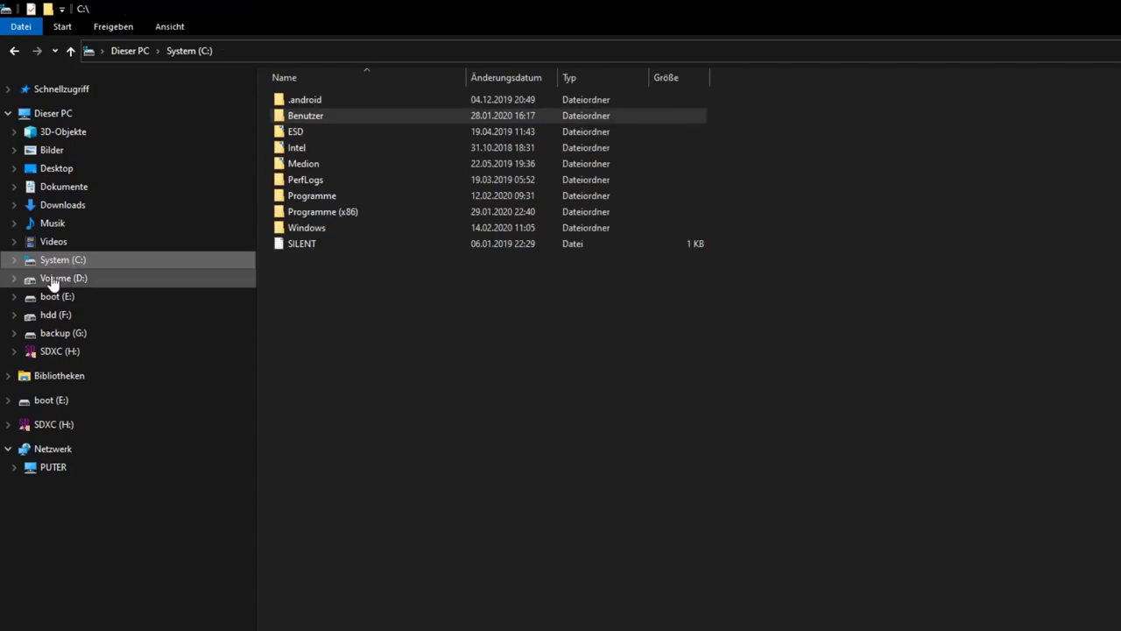
pyautogui.doubleClick(328, 196)
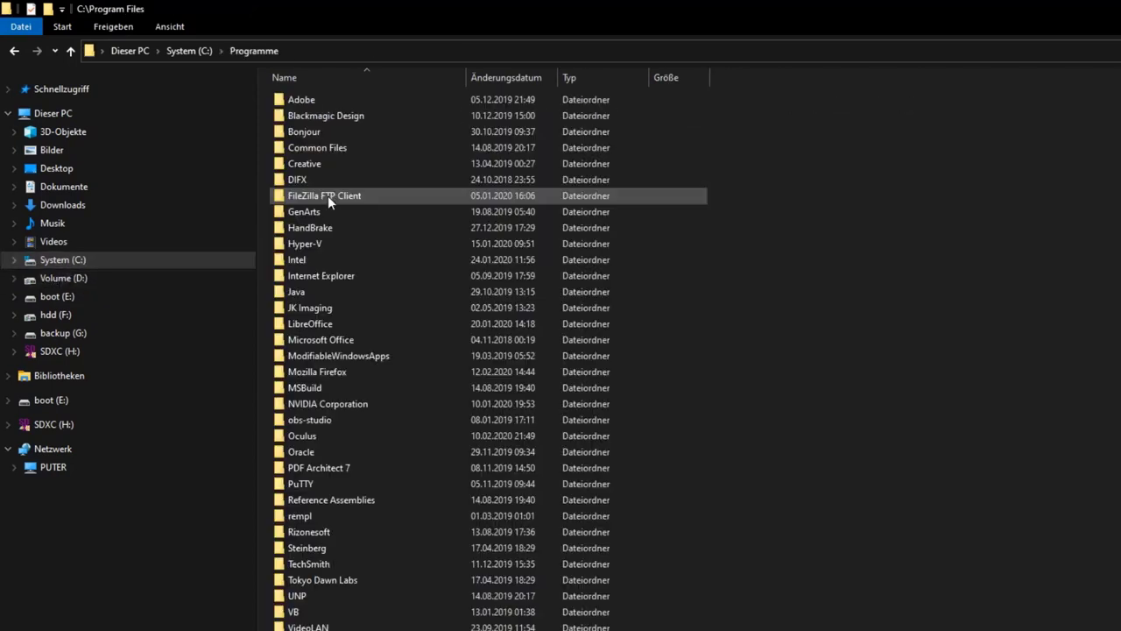
pyautogui.scroll(-1, 378, 265)
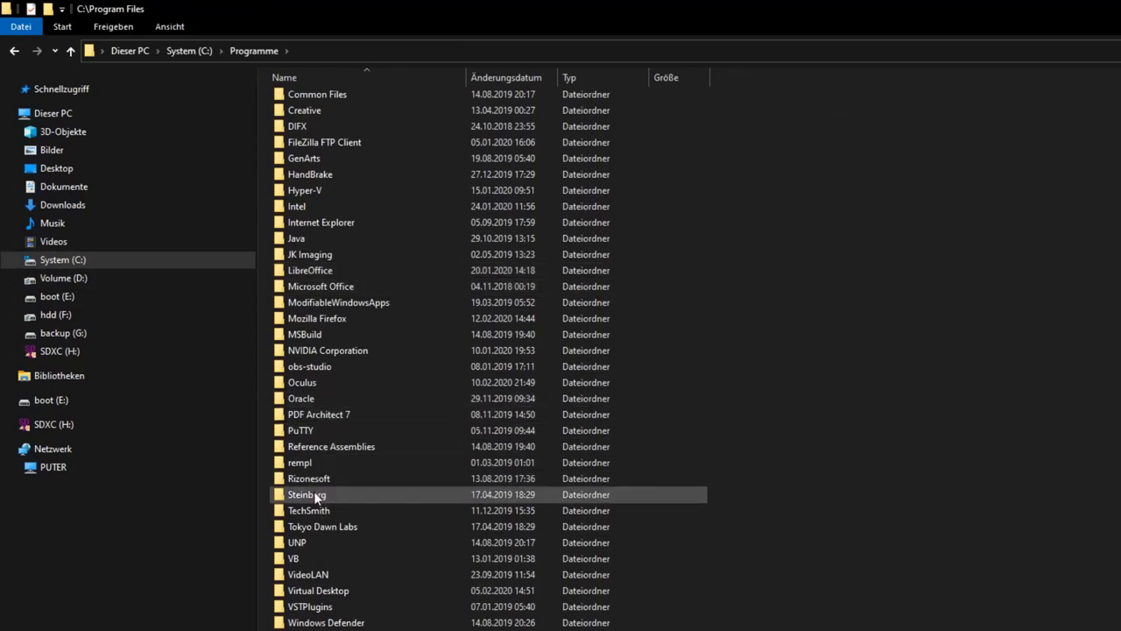
pyautogui.write('obs')
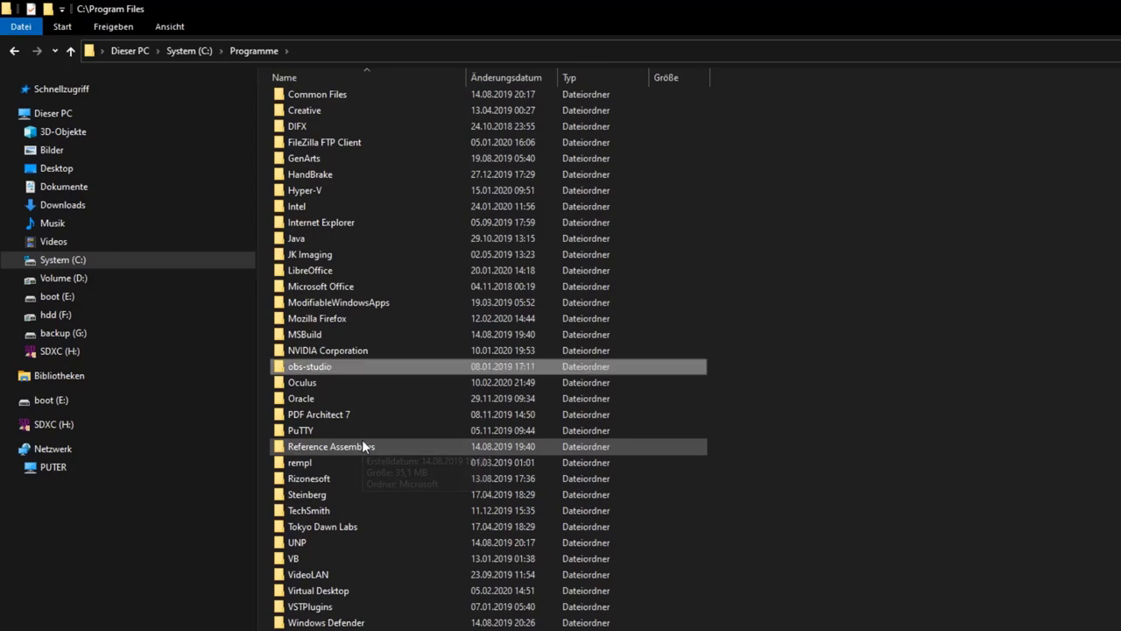
pyautogui.doubleClick(302, 382)
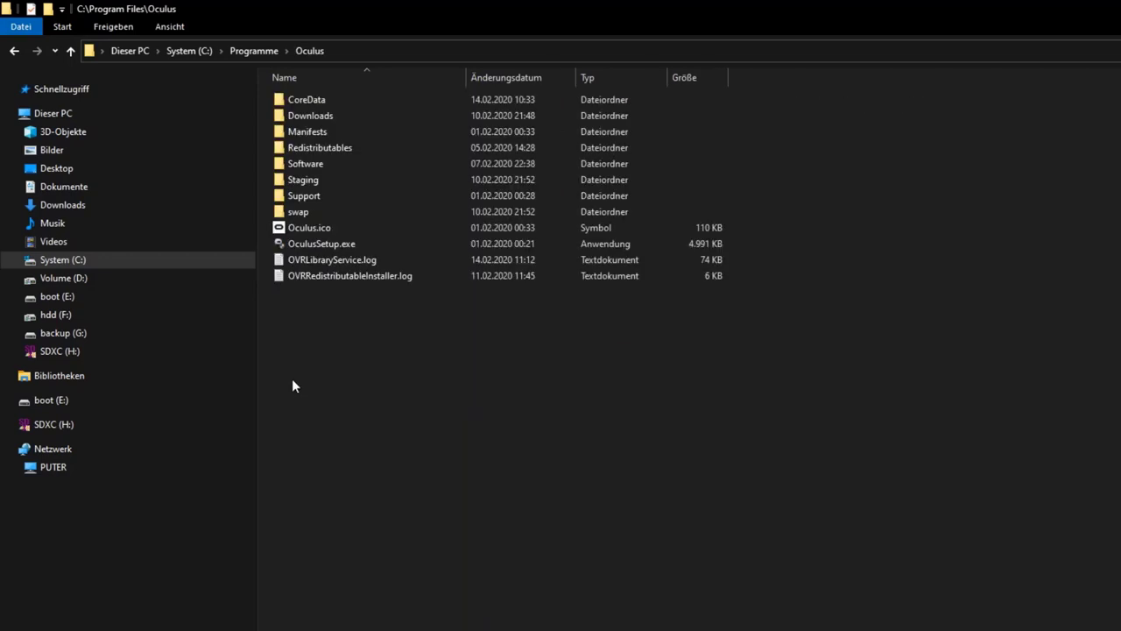
pyautogui.click(412, 50)
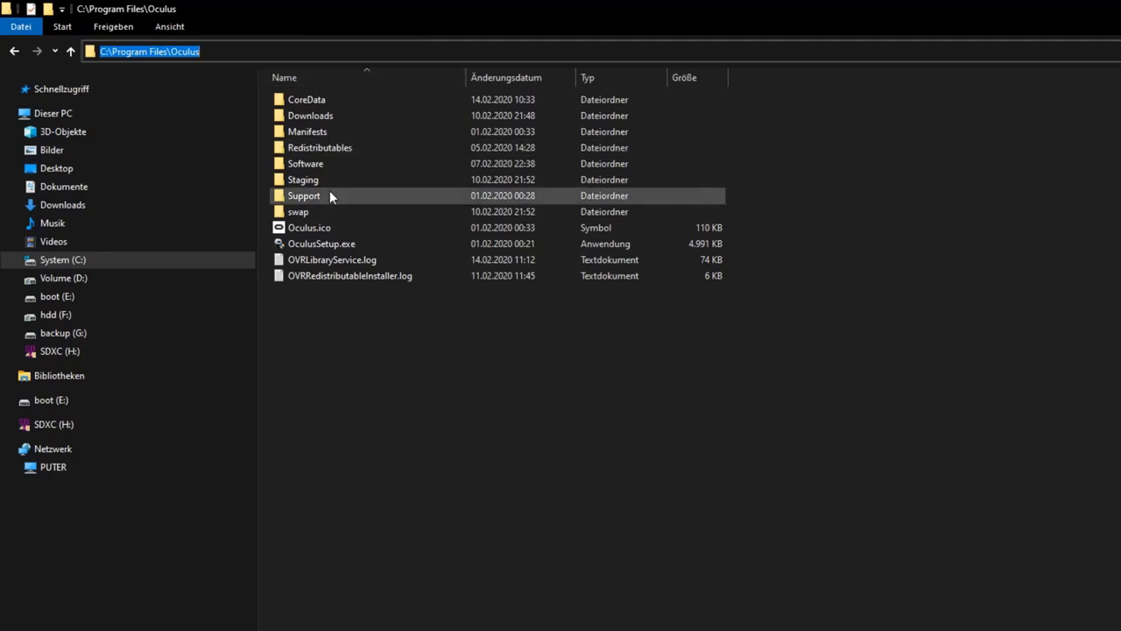
pyautogui.click(241, 50)
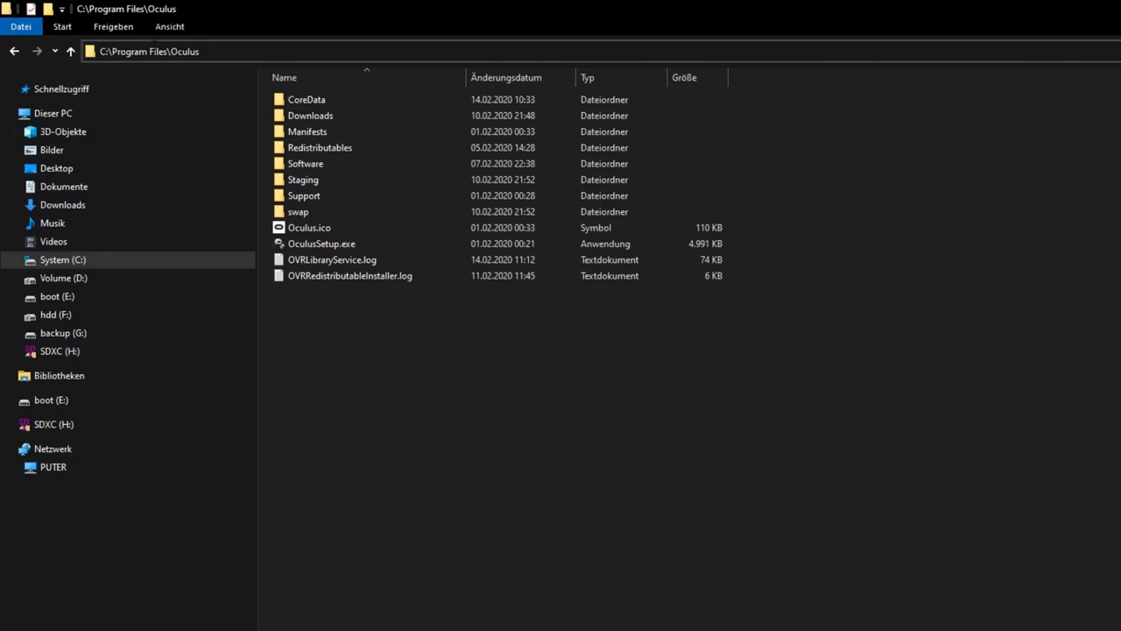
# Look into the oculus-runtime folder inside Support and open the oculus-diagnostics folder instead.
pyautogui.doubleClick(304, 194)
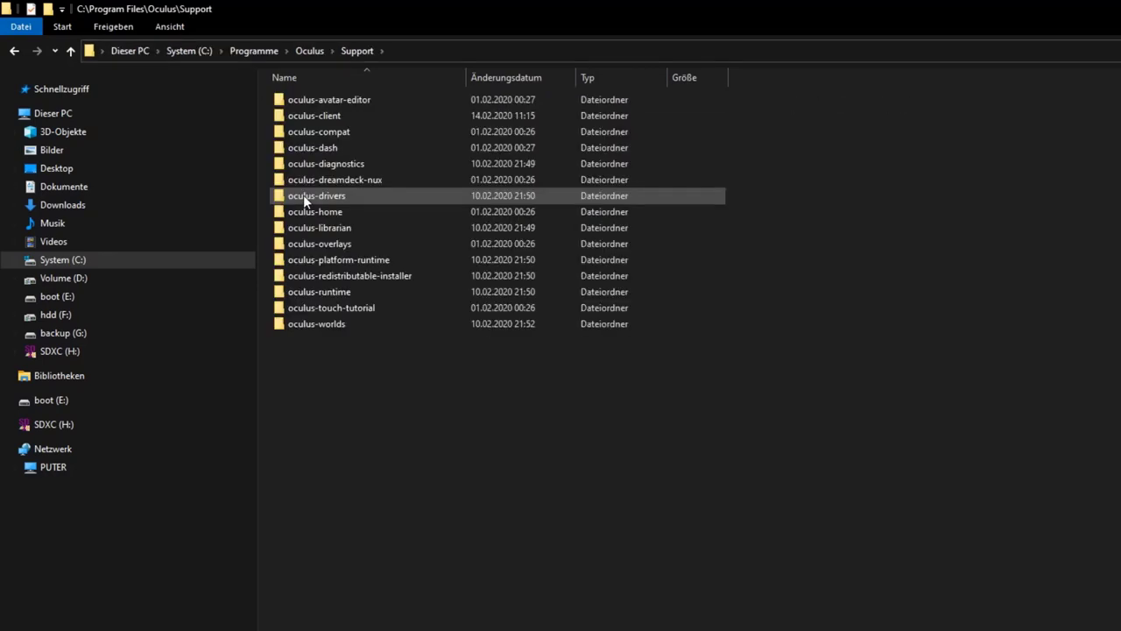
pyautogui.moveTo(447, 163)
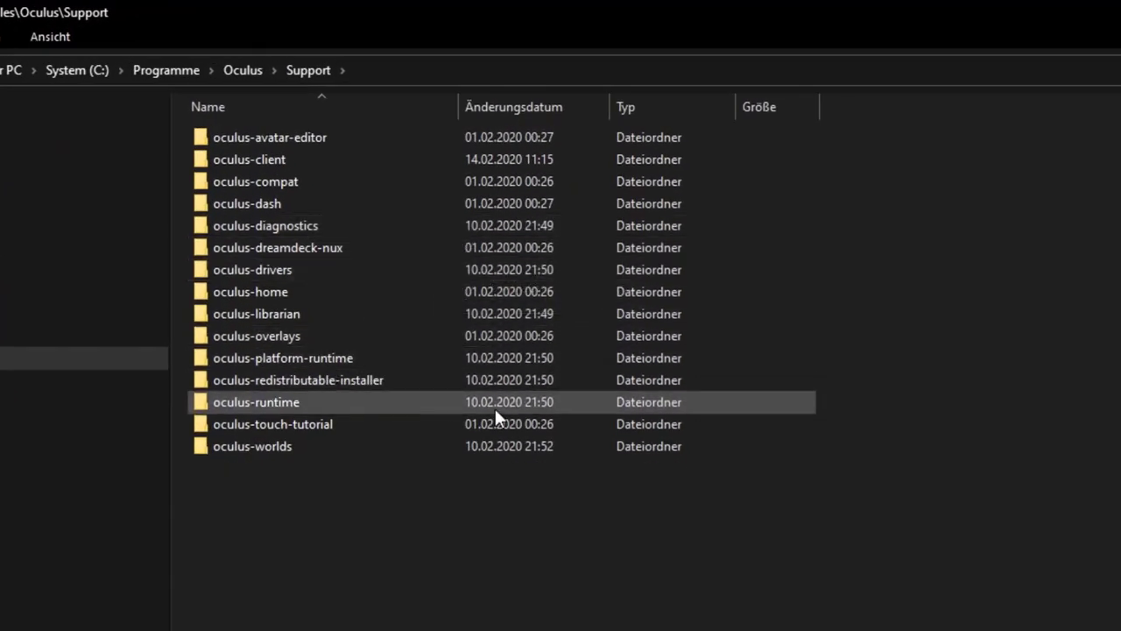
pyautogui.doubleClick(279, 404)
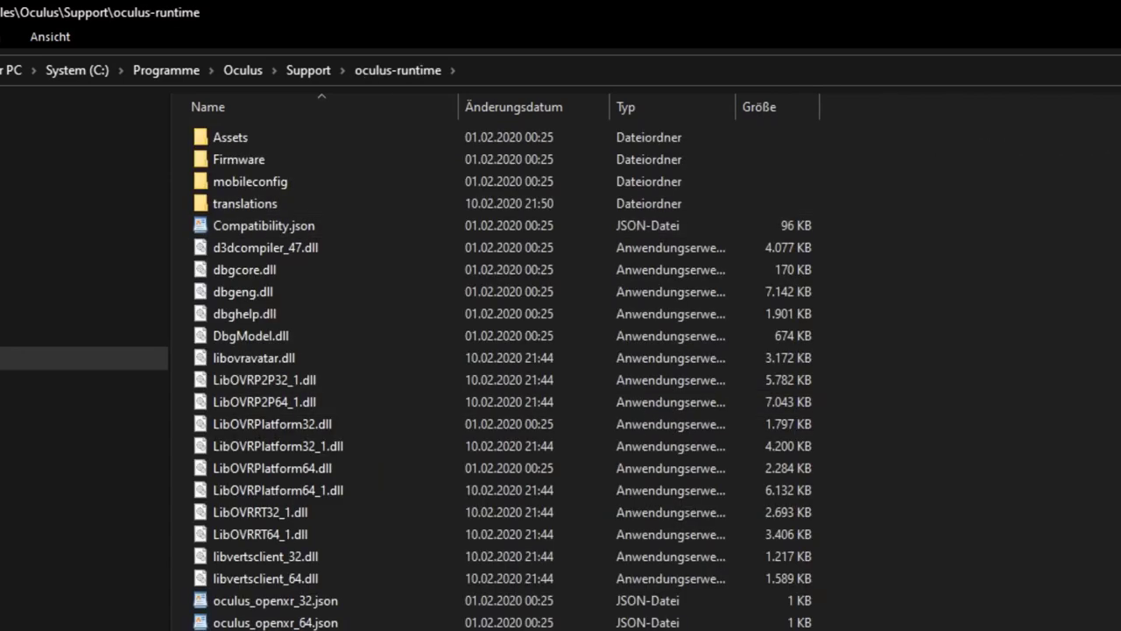
pyautogui.hotkey('alt', 'Left')
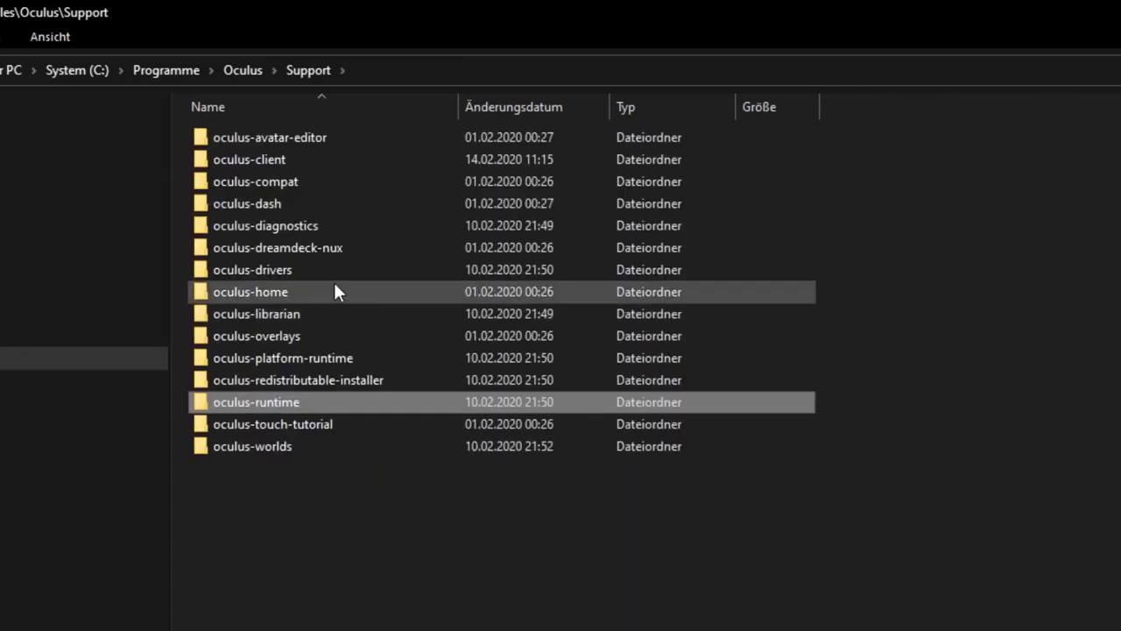
pyautogui.doubleClick(250, 224)
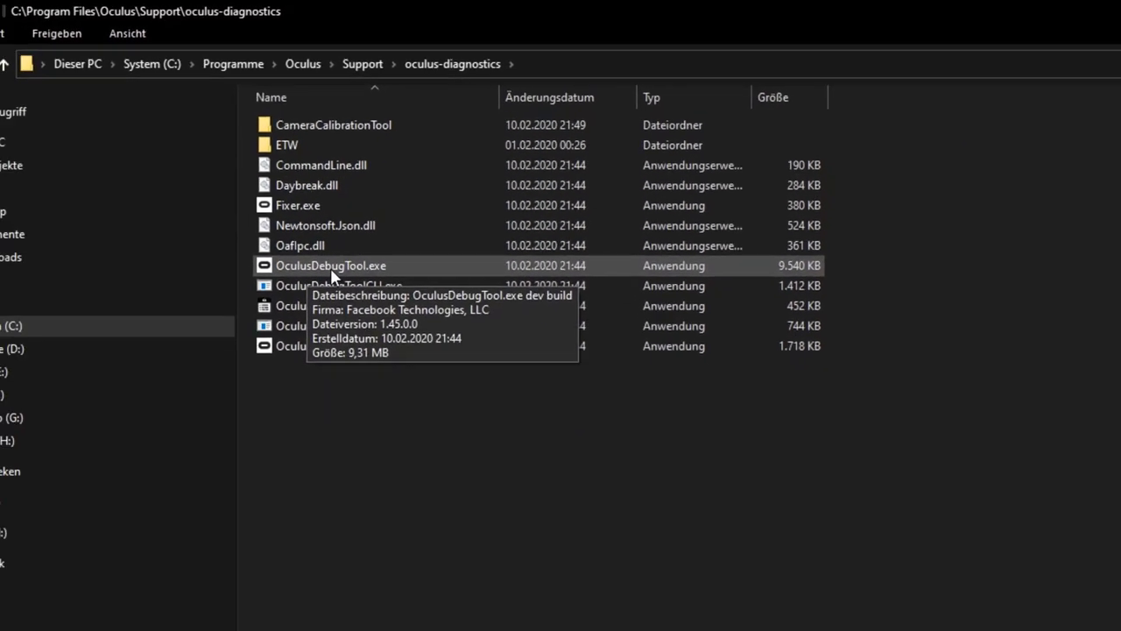
# Launch OculusDebugTool.exe, expand its Performance HUD and Stereo Debug HUD settings for viewing, and close it.
pyautogui.doubleClick(254, 294)
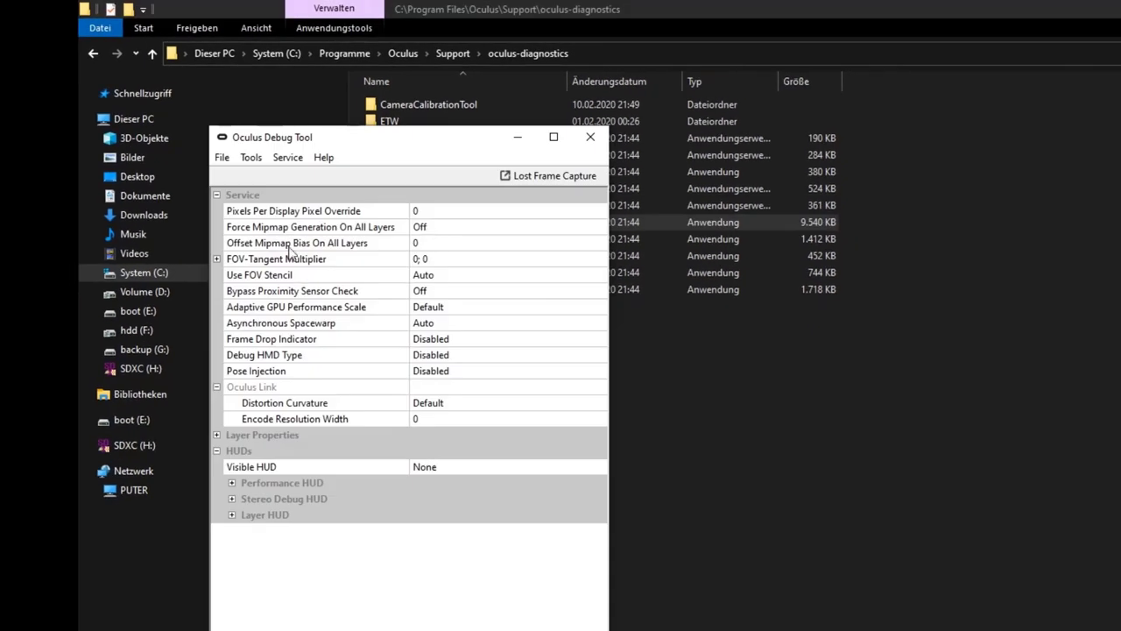
pyautogui.click(232, 484)
pyautogui.click(232, 515)
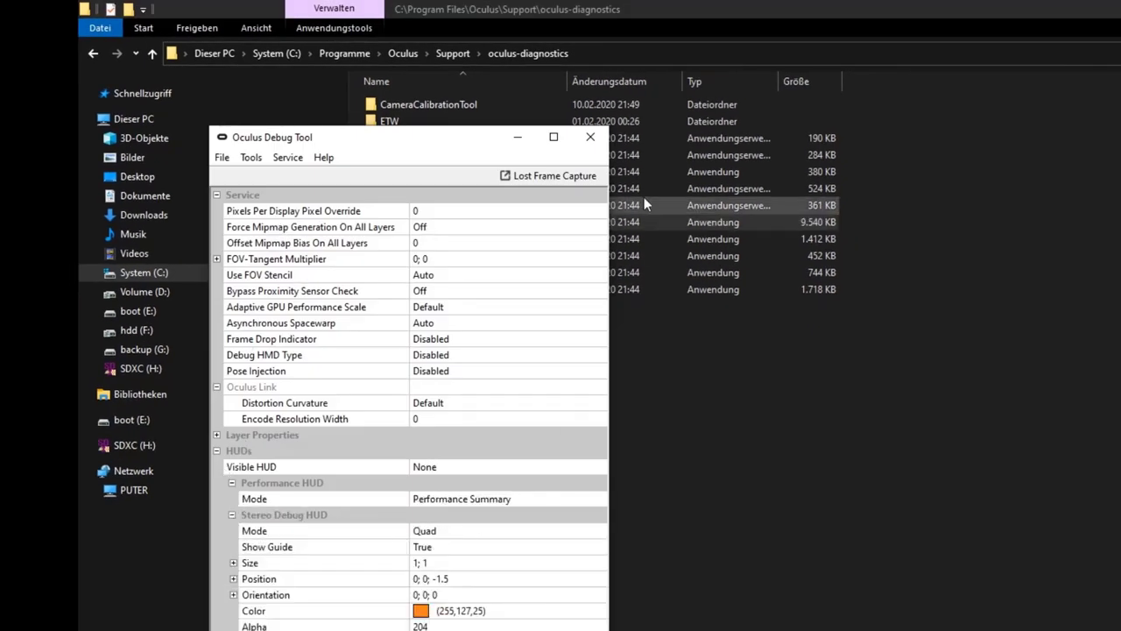
pyautogui.click(591, 136)
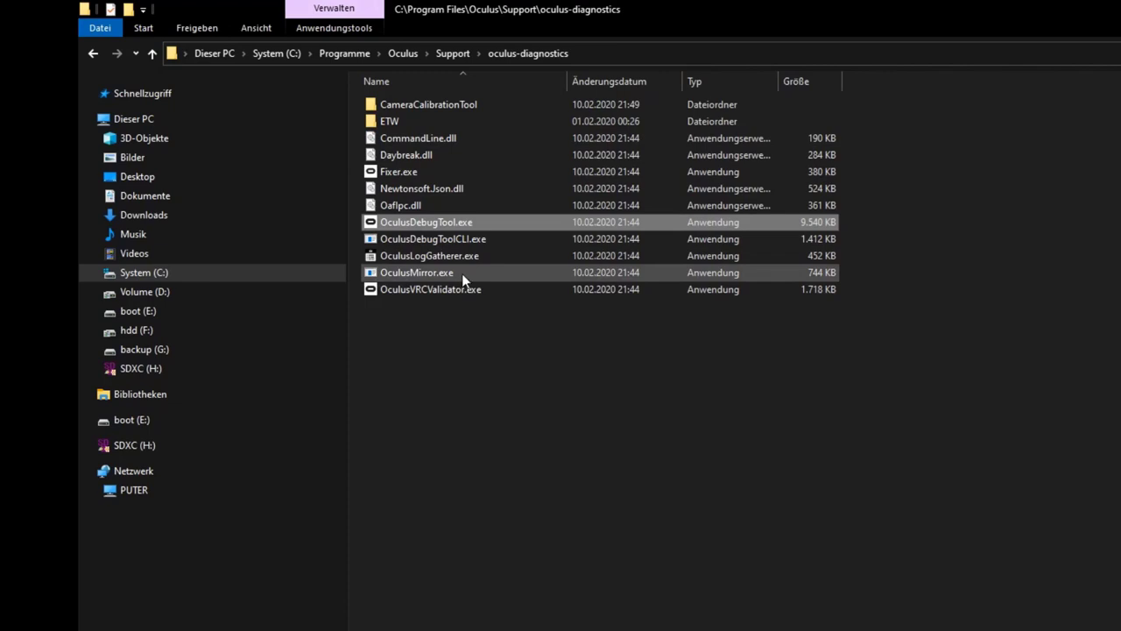
# Launch OculusLogGatherer.exe and move its window clear of the file list.
pyautogui.click(385, 256)
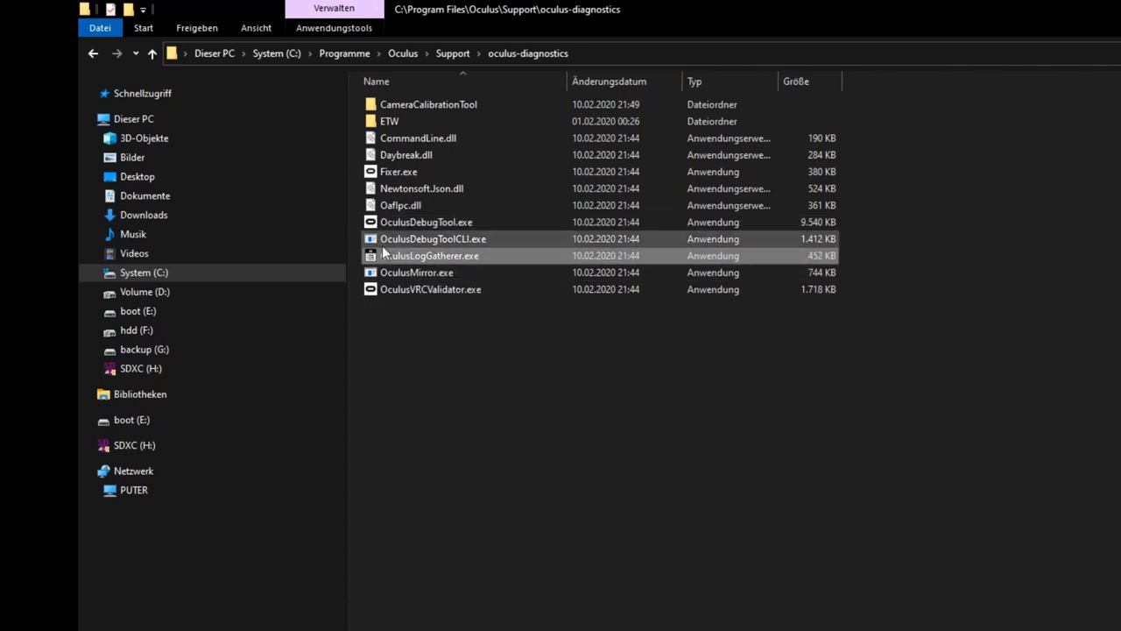
pyautogui.moveTo(438, 261)
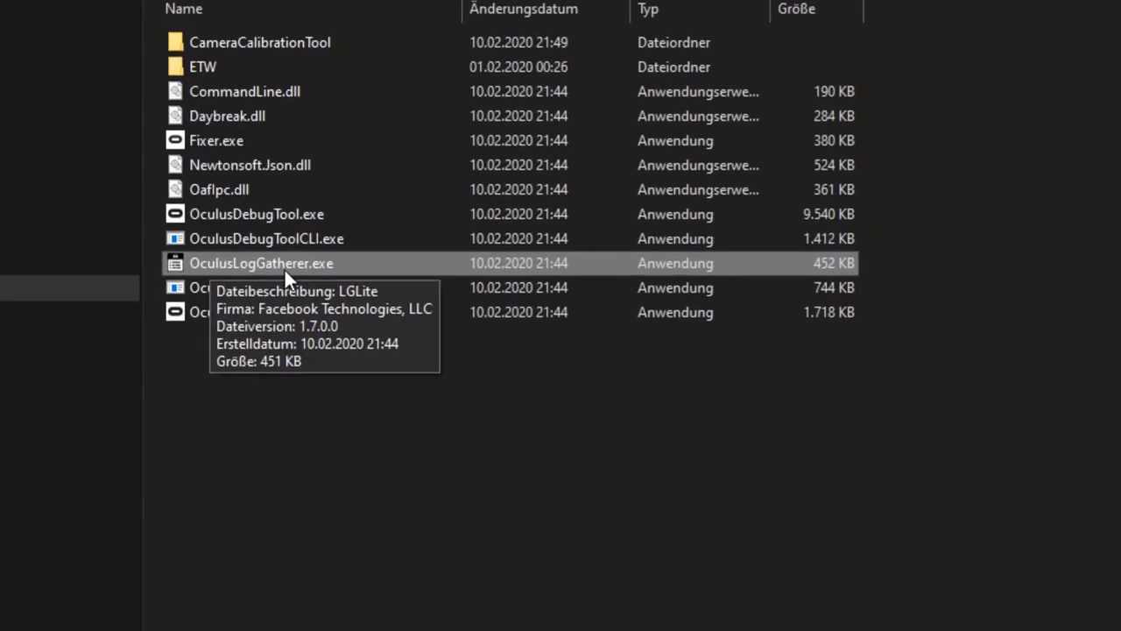
pyautogui.doubleClick(179, 170)
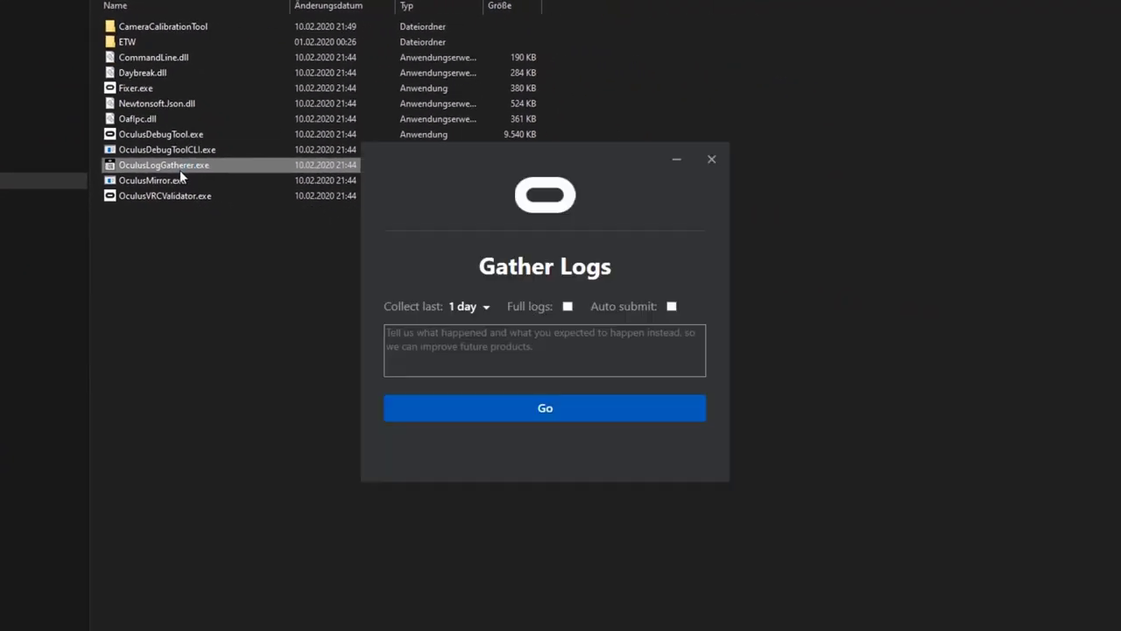
pyautogui.moveTo(547, 162); pyautogui.dragTo(731, 33)
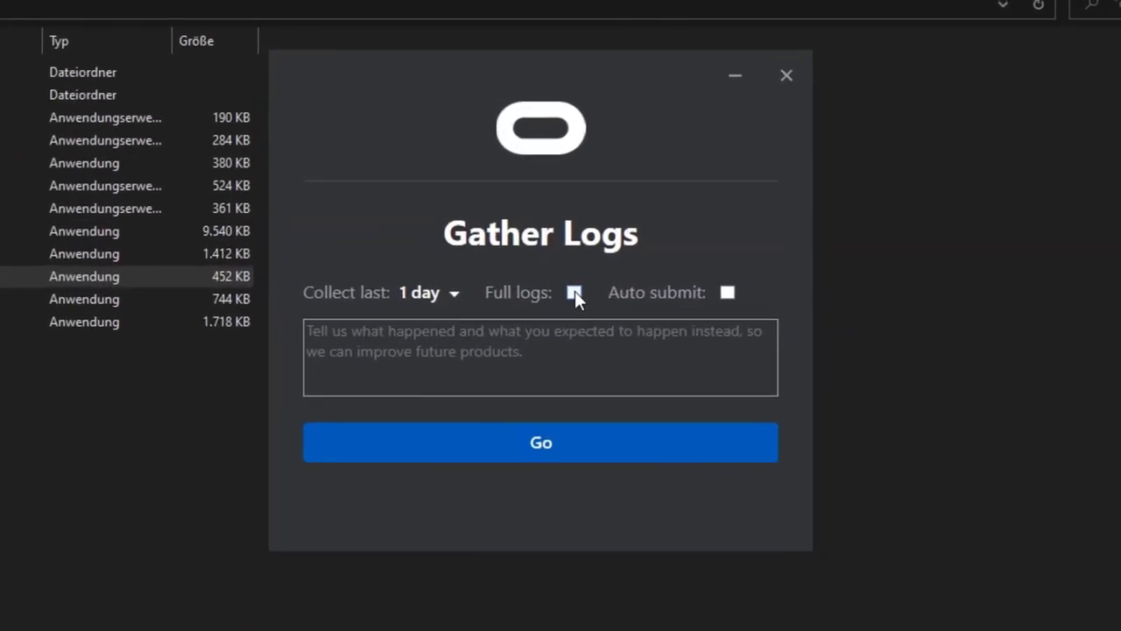
# Enable full logs, leave auto submit off, and start collecting the last day's Oculus logs.
pyautogui.click(575, 291)
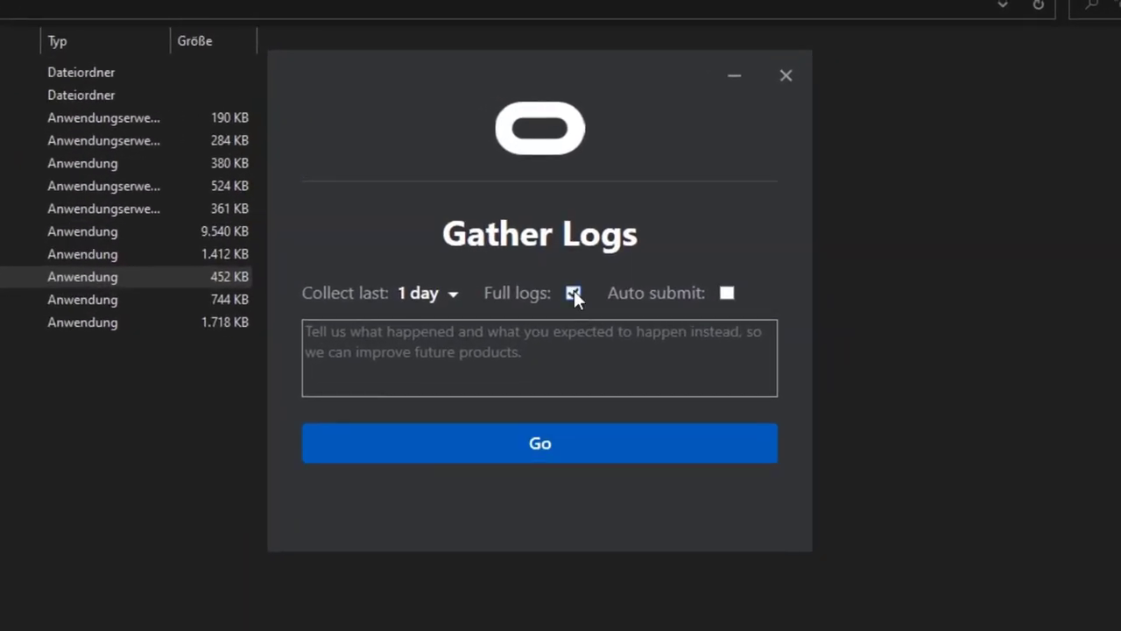
pyautogui.click(727, 294)
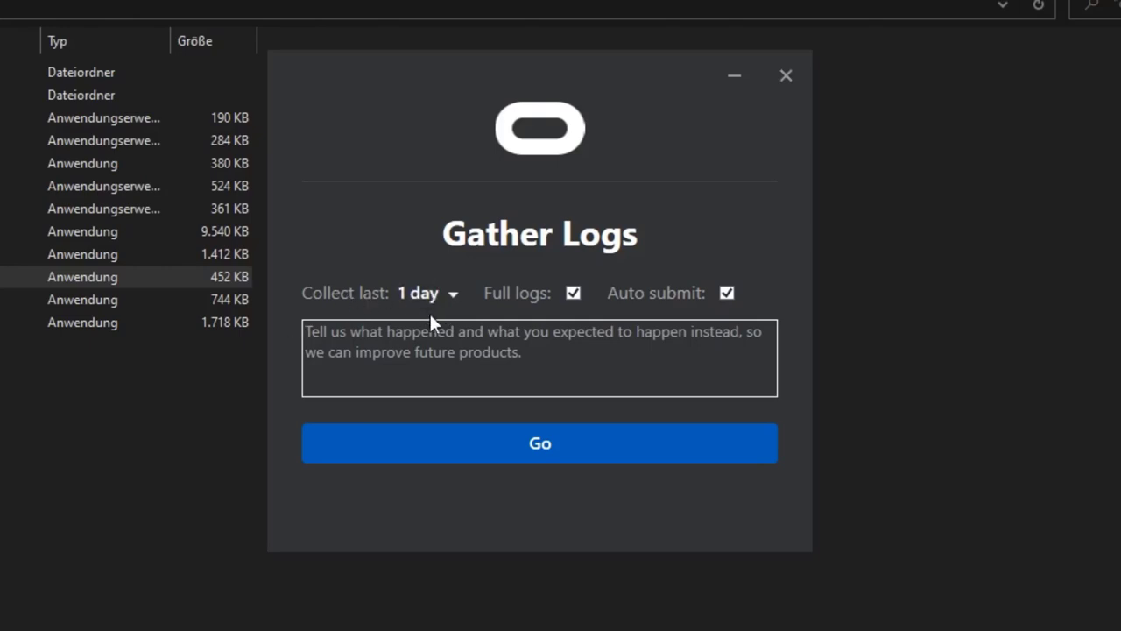
pyautogui.click(550, 359)
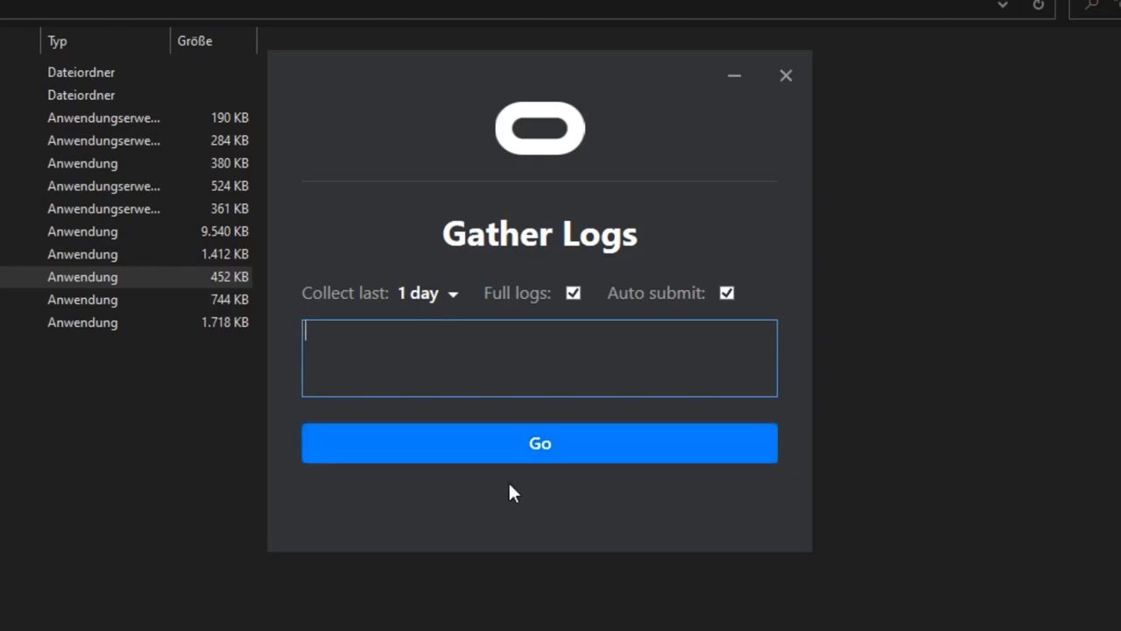
pyautogui.click(726, 293)
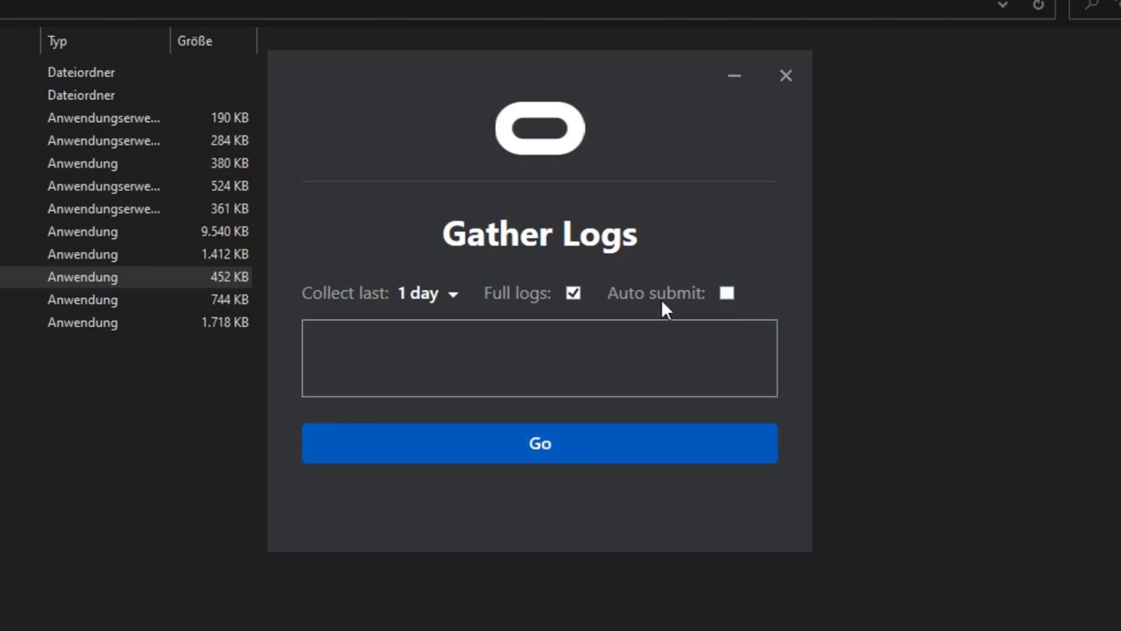
pyautogui.click(551, 442)
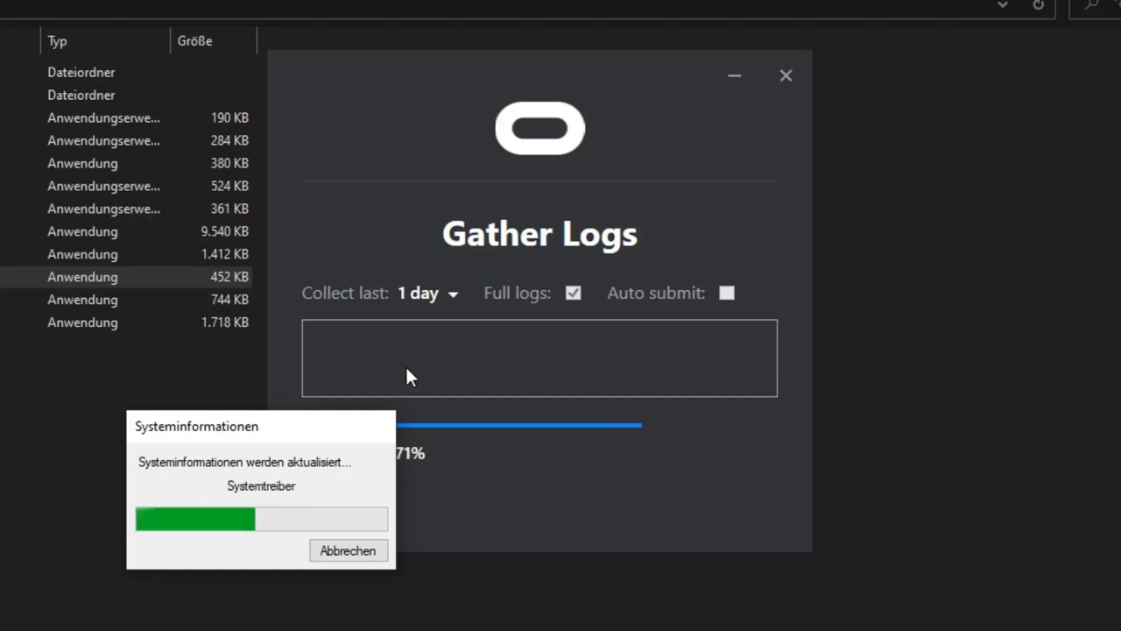
# Move the system information progress window aside, restore the file window to a smaller size, and close the Oculus app.
pyautogui.moveTo(399, 434); pyautogui.dragTo(751, 370)
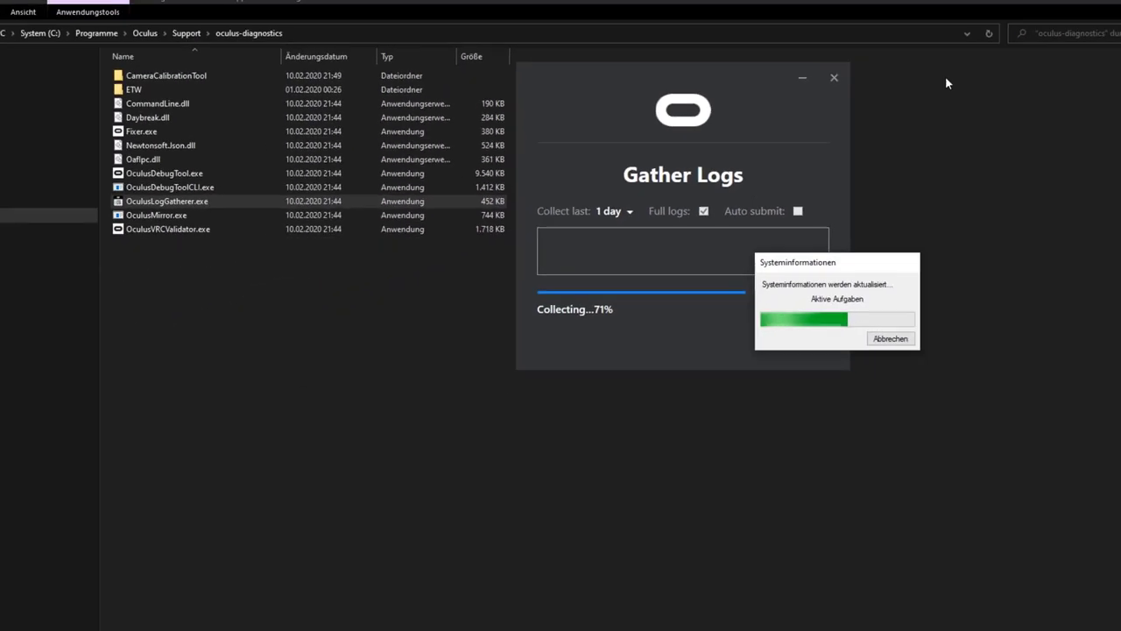
pyautogui.doubleClick(963, 10)
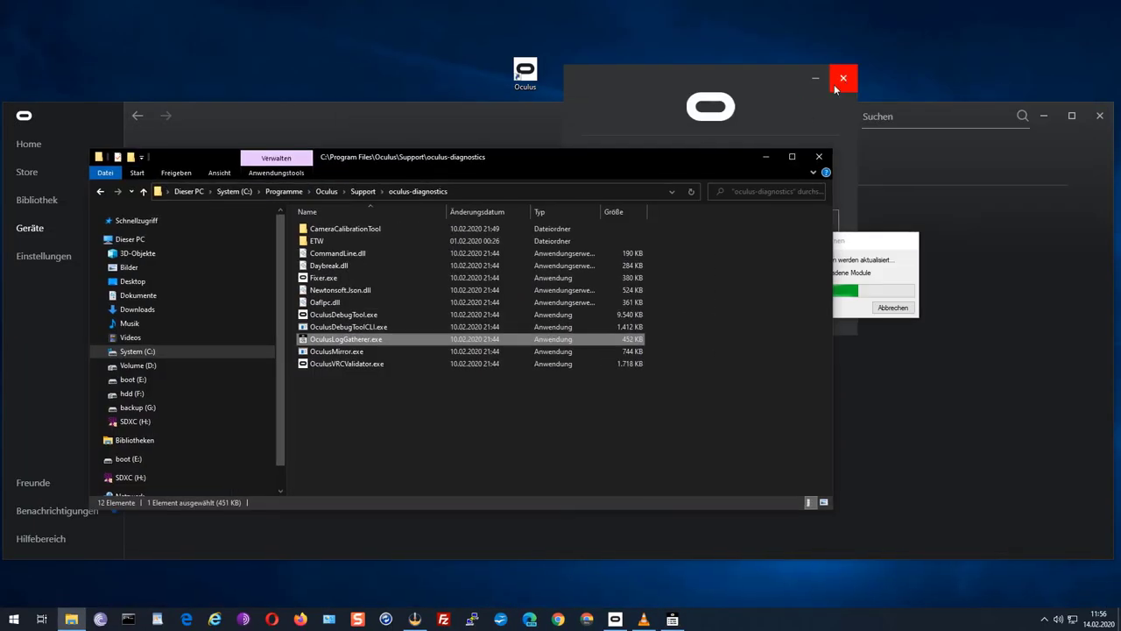
pyautogui.click(986, 151)
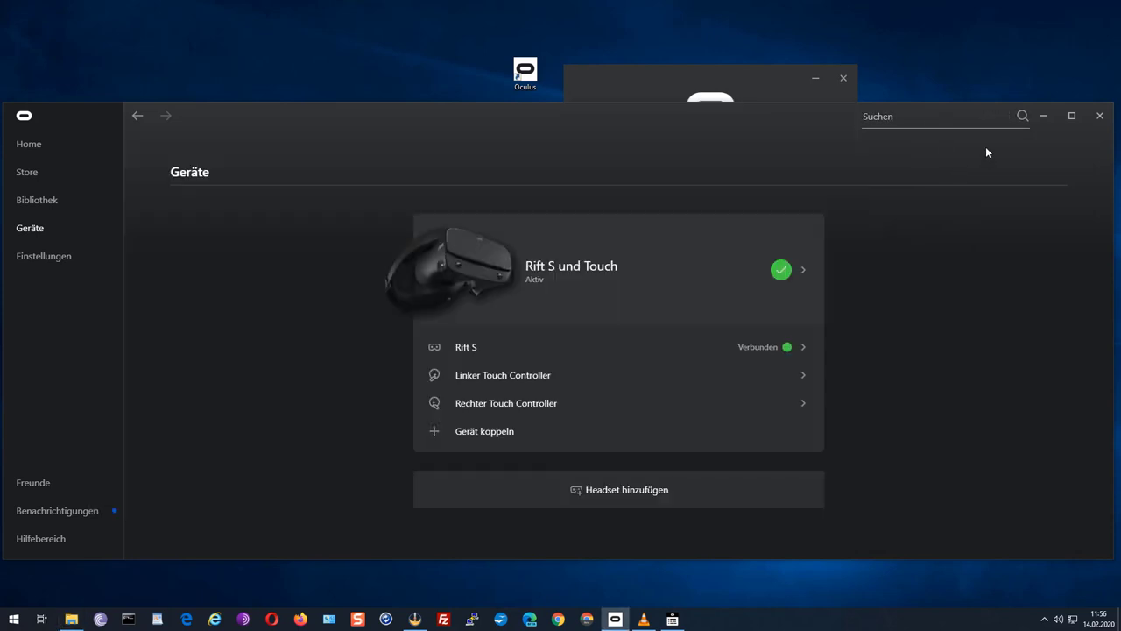
pyautogui.click(1100, 115)
# Bring the log gatherer window to the front and place the generated Oculus_Logs zip beside the Oculus shortcut on the desktop.
pyautogui.click(748, 81)
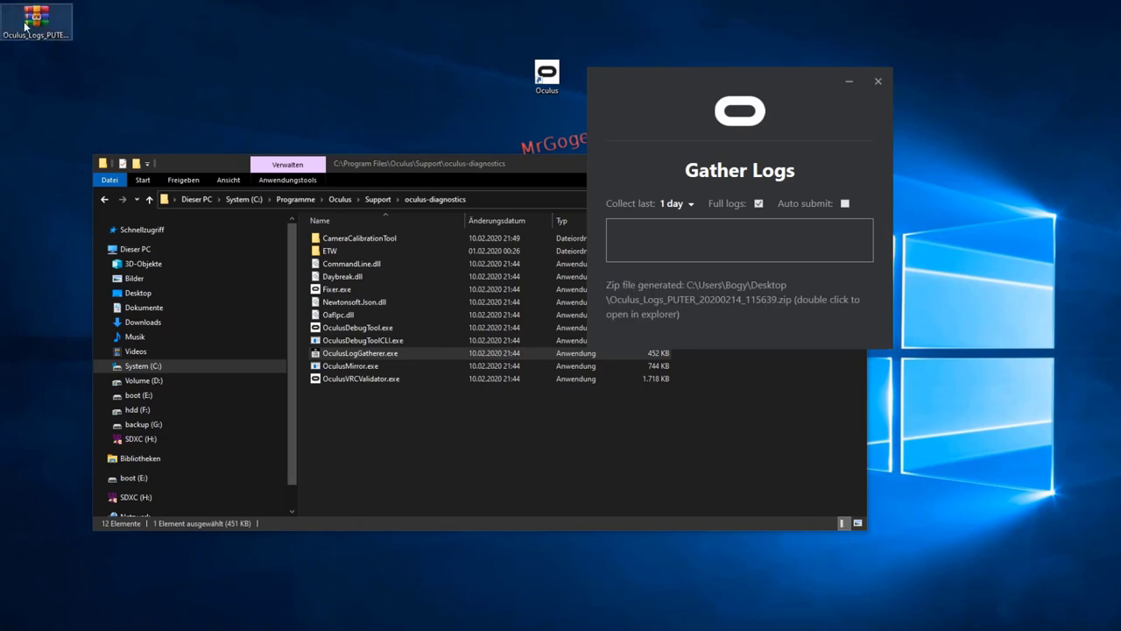
pyautogui.moveTo(36, 39); pyautogui.dragTo(401, 100)
pyautogui.click(490, 105)
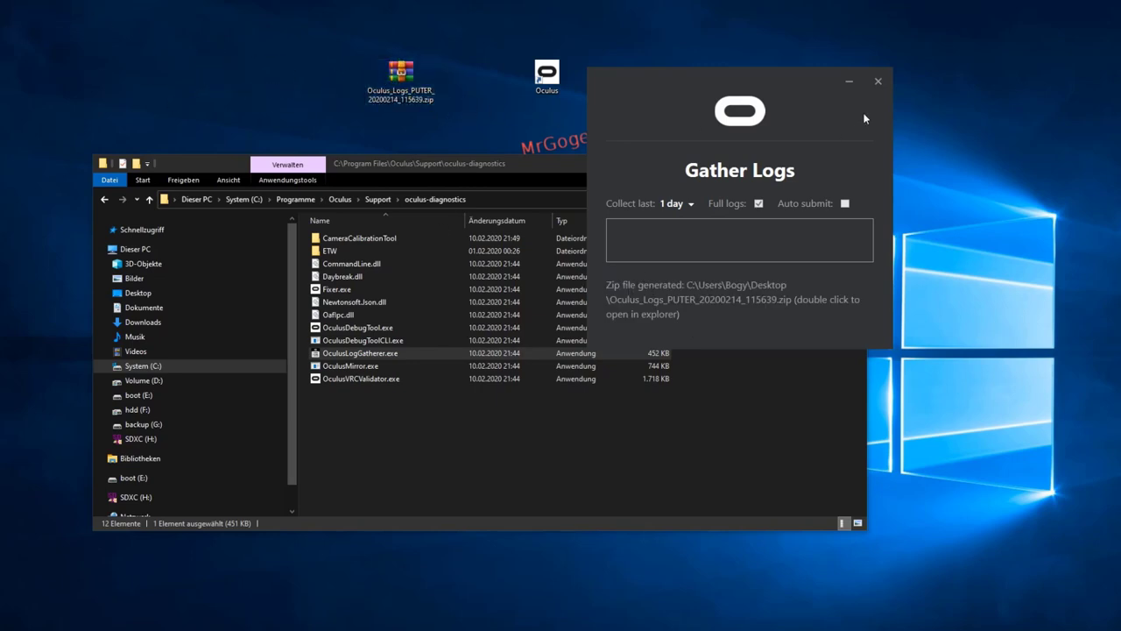
# Close the log gatherer and the oculus-diagnostics folder window to clear the desktop.
pyautogui.click(878, 83)
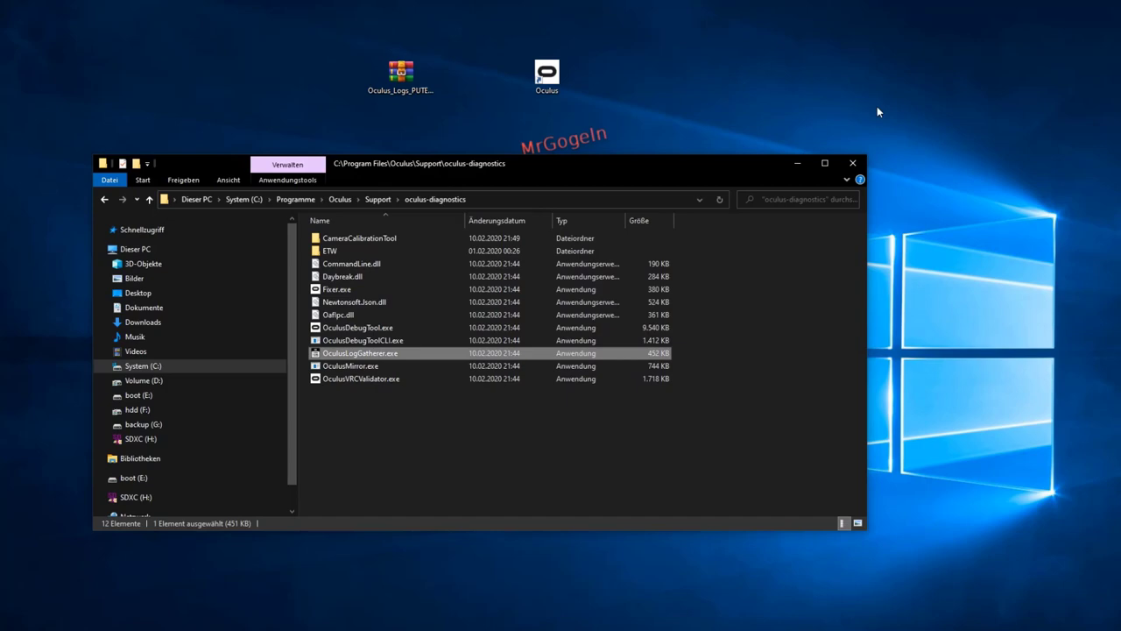
pyautogui.click(853, 164)
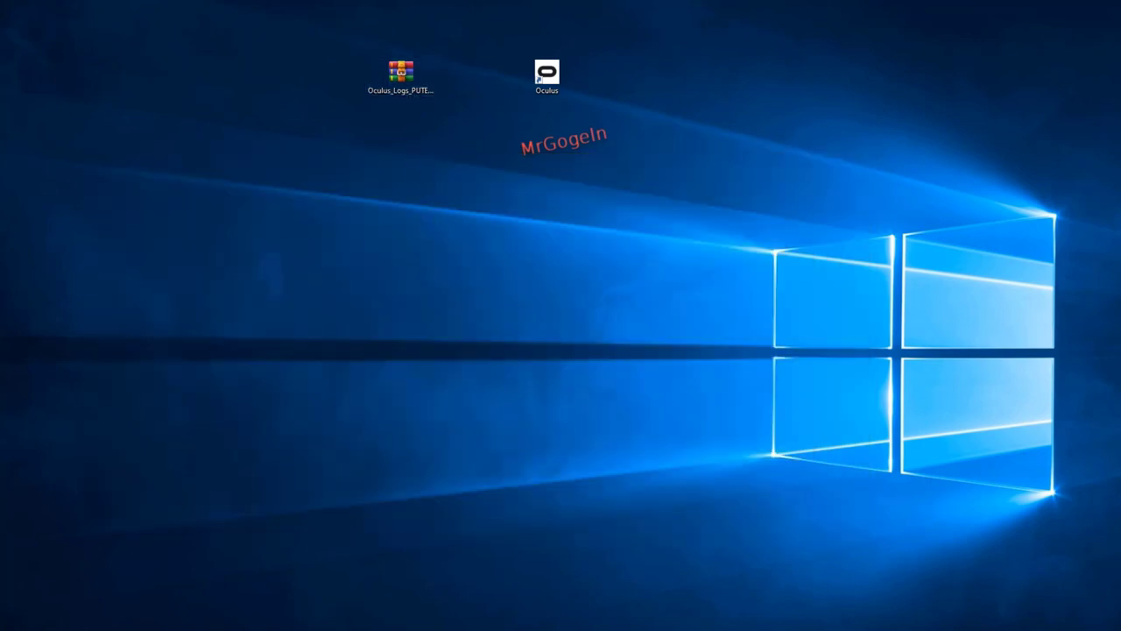
# Open the Oculus_Logs zip from the desktop, dismiss the licence reminder, and inspect its SystemInformation folder before returning to the archive root.
pyautogui.doubleClick(401, 74)
pyautogui.doubleClick(415, 5)
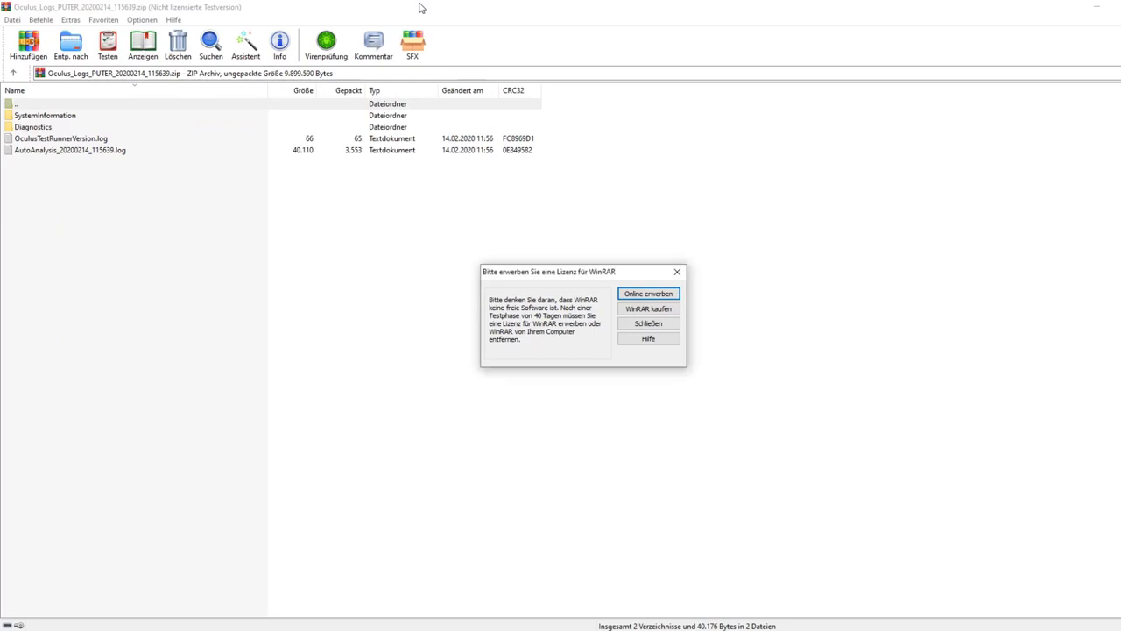
pyautogui.click(680, 273)
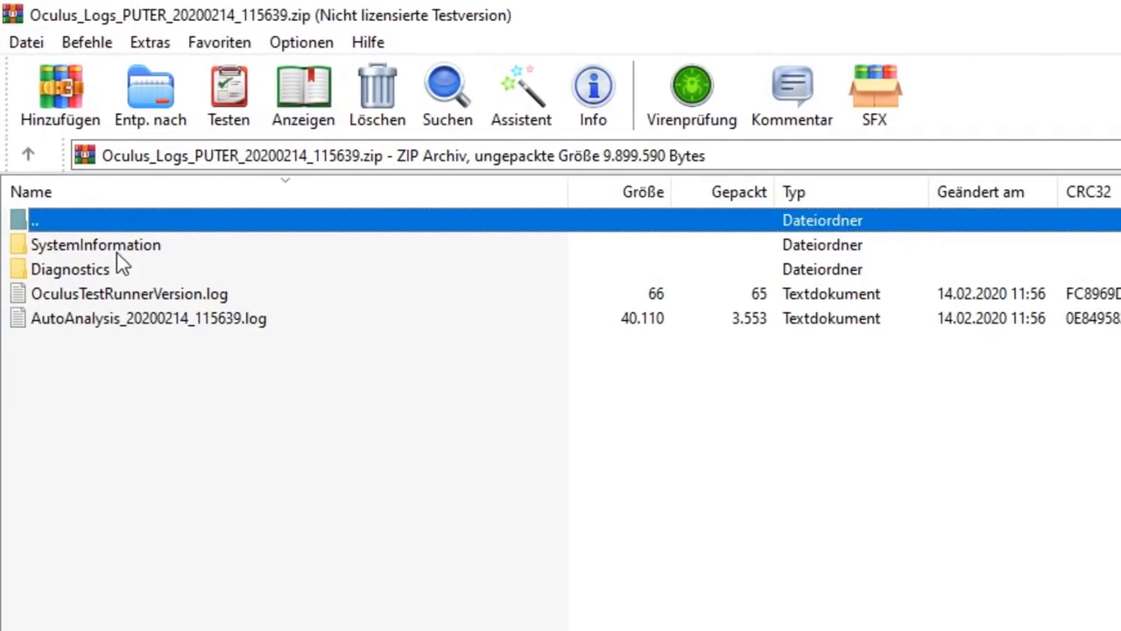
pyautogui.doubleClick(117, 249)
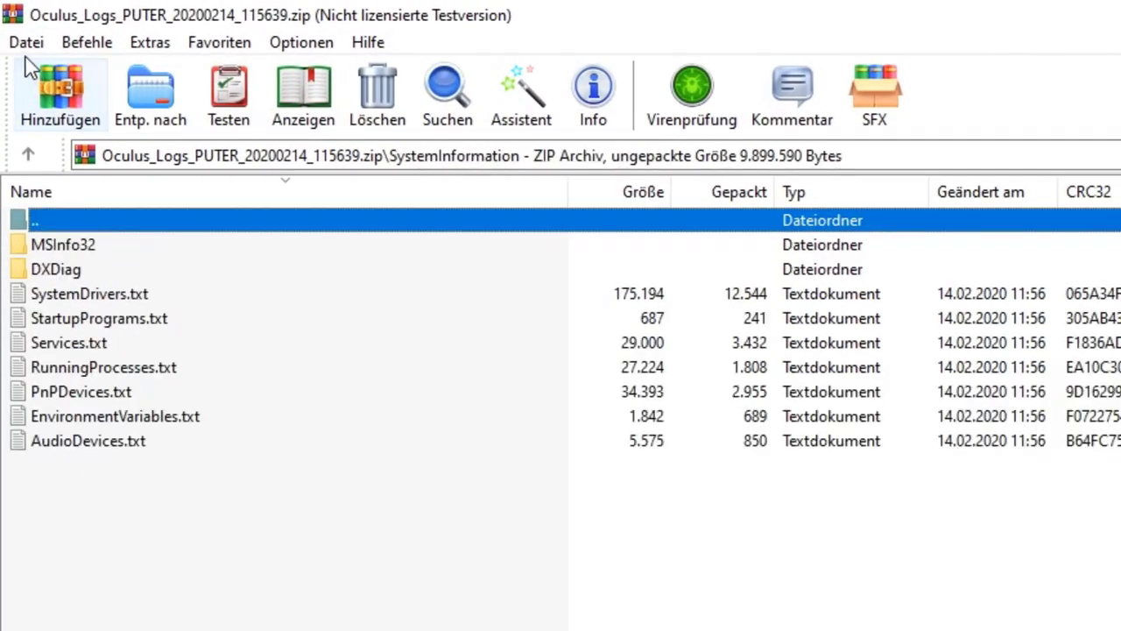
pyautogui.click(28, 155)
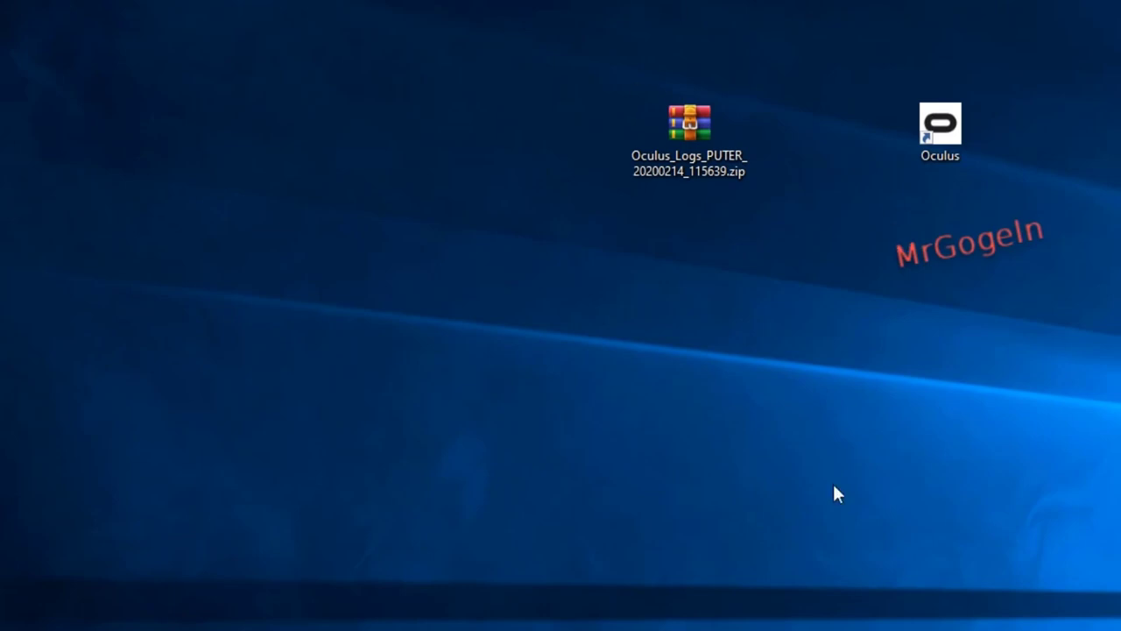
# Select the Oculus_Logs zip file on the desktop.
pyautogui.click(706, 162)
pyautogui.moveTo(517, 9); pyautogui.dragTo(787, 315)
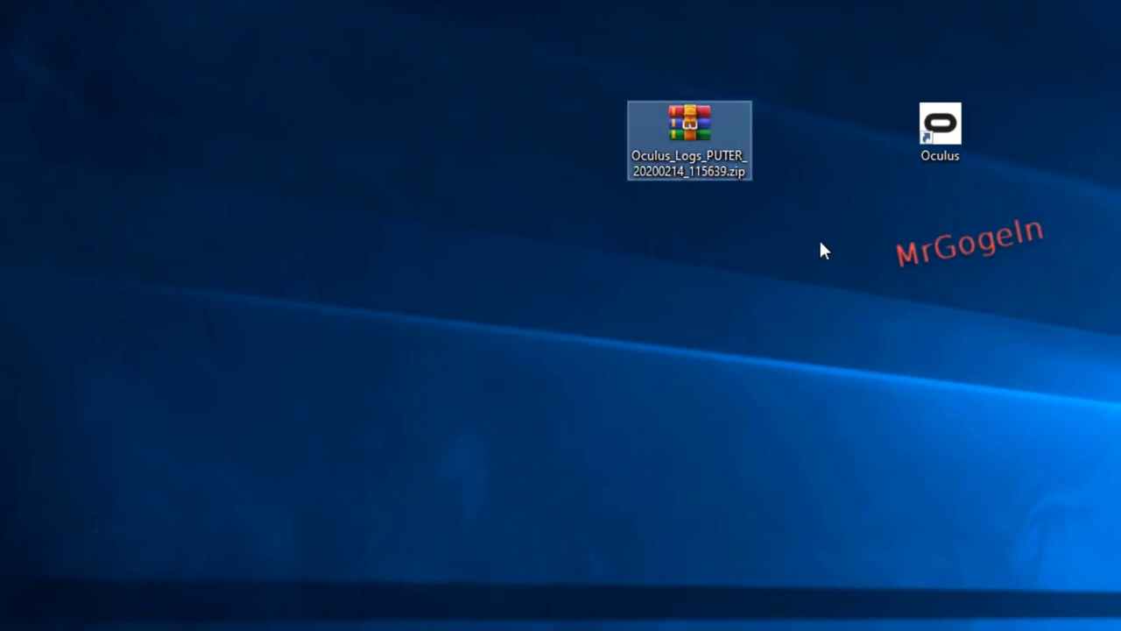